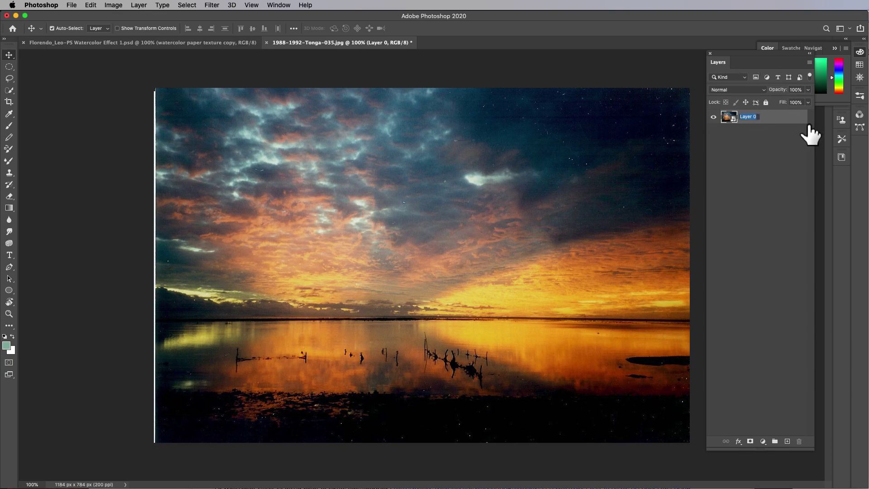
Duplicate Layer 0 and name the upper copy Original.
{"action": "left_click", "coordinate": [782, 135]}
{"action": "left_click", "coordinate": [772, 120]}
{"action": "key", "text": "cmd+j"}
{"action": "double_click", "coordinate": [762, 117]}
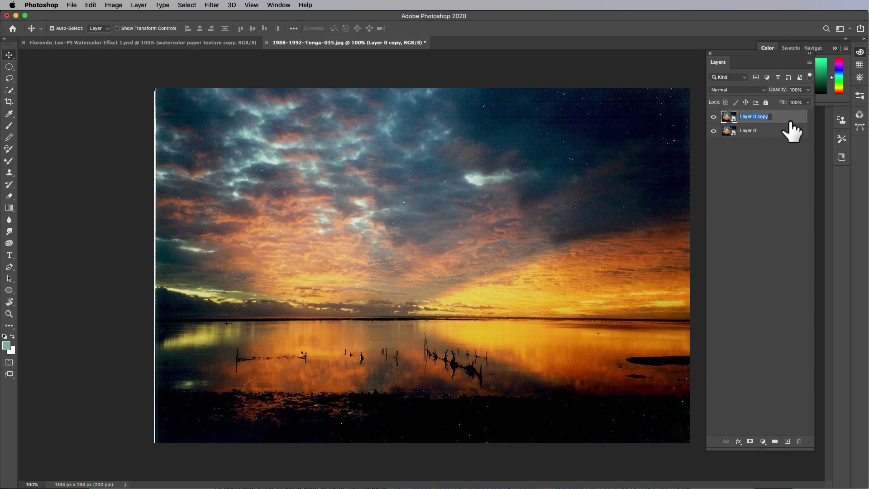
{"action": "type", "text": "Original"}
{"action": "key", "text": "Return"}
Lock the Original layer and hide it.
{"action": "left_click", "coordinate": [766, 103]}
{"action": "left_click", "coordinate": [714, 117]}
Rename the visible Layer 0 as Watercolor Effect.
{"action": "left_click", "coordinate": [763, 135]}
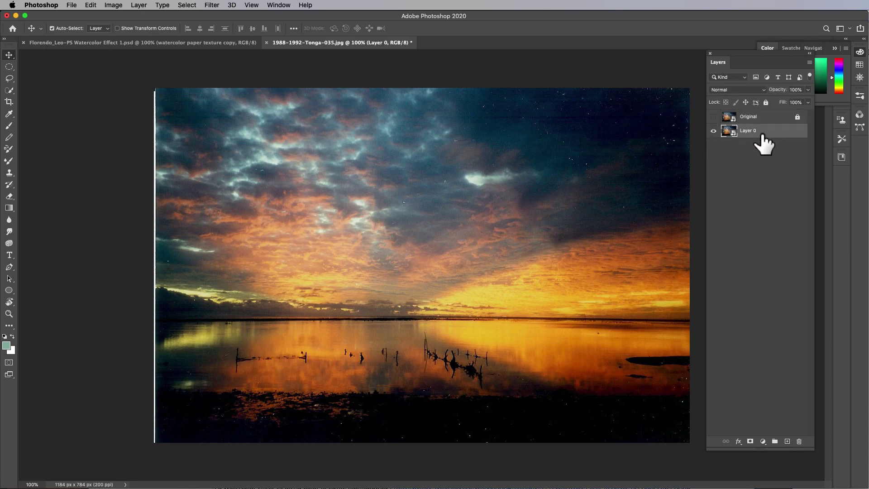
{"action": "double_click", "coordinate": [762, 133]}
{"action": "type", "text": "WaterColor"}
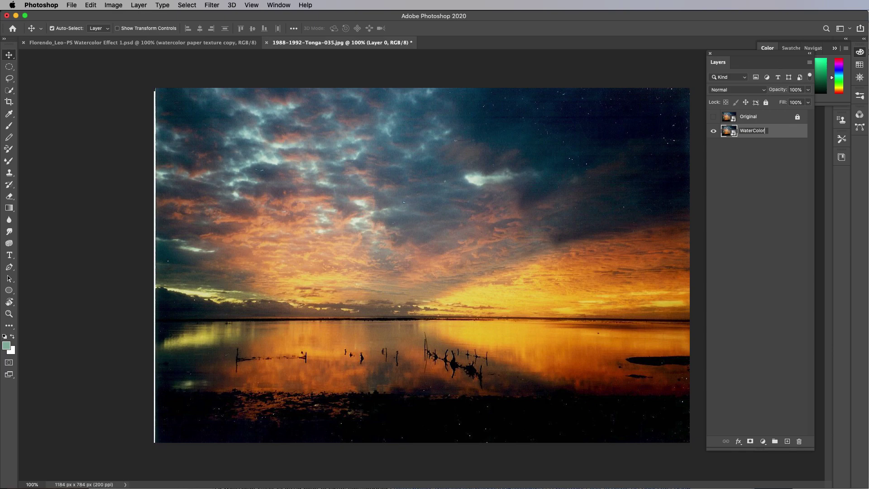
{"action": "key", "text": "BackSpace"}
{"action": "key", "text": "BackSpace"}
{"action": "key", "text": "BackSpace"}
{"action": "key", "text": "BackSpace"}
{"action": "type", "text": "color Effect"}
{"action": "key", "text": "Return"}
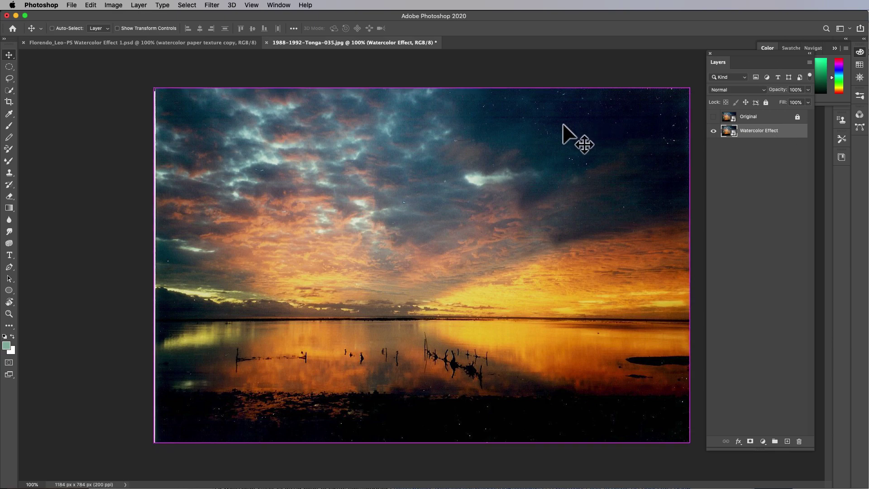
Start saving the document on the computer and choose the Photoshop Watercolor Effect folder in the project files as its location.
{"action": "key", "text": "super+s"}
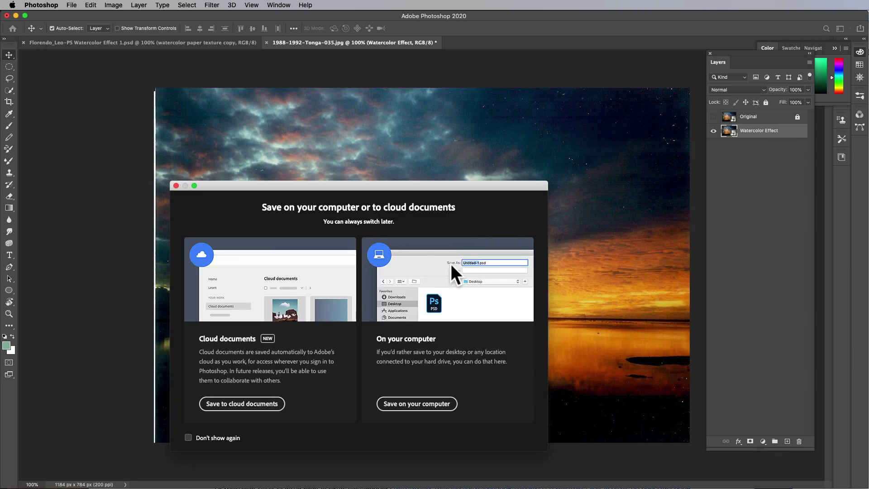
{"action": "left_click", "coordinate": [410, 404]}
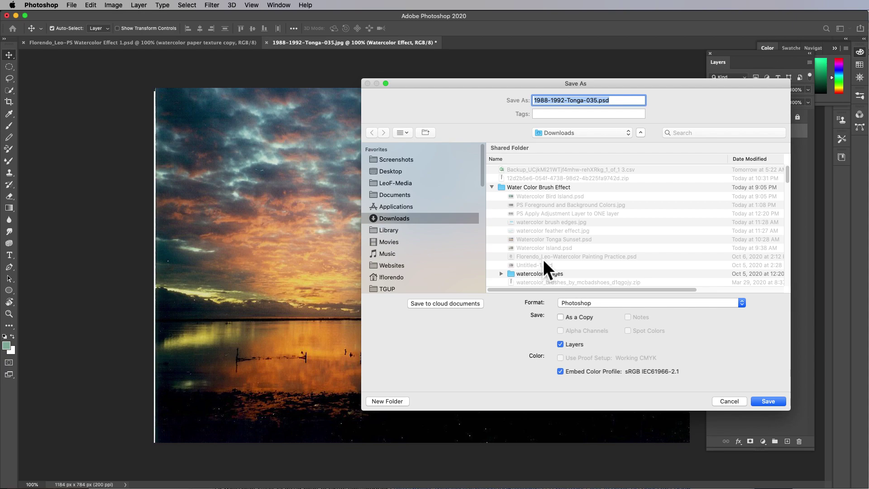
{"action": "scroll", "coordinate": [543, 260], "scroll_direction": "down", "scroll_amount": 5}
{"action": "scroll", "coordinate": [547, 255], "scroll_direction": "up", "scroll_amount": 5}
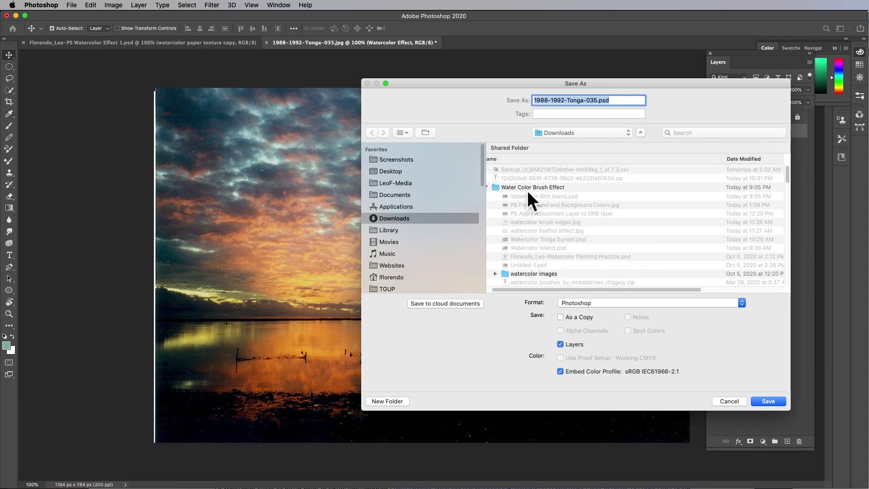
{"action": "left_click", "coordinate": [396, 182]}
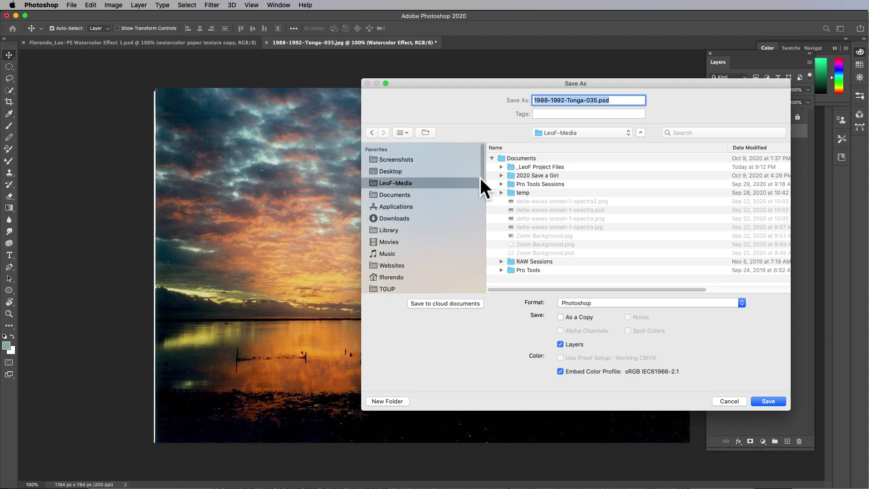
{"action": "double_click", "coordinate": [542, 168]}
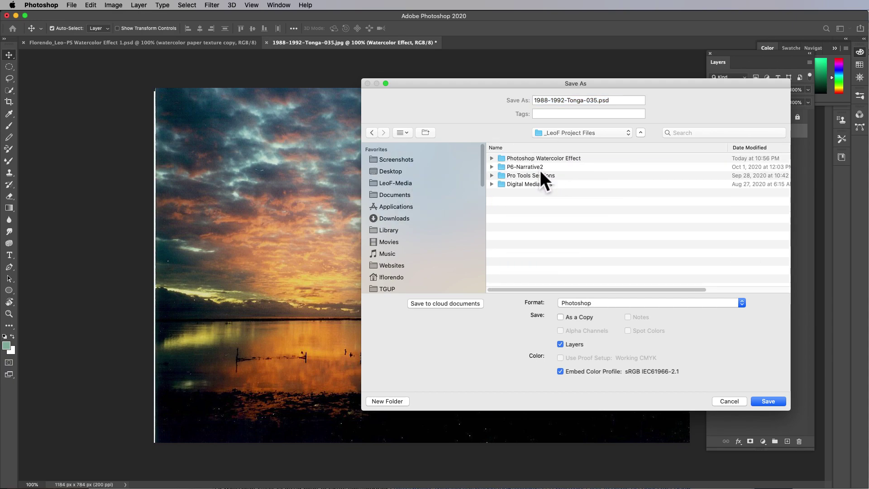
{"action": "left_click", "coordinate": [402, 132]}
{"action": "left_click", "coordinate": [413, 182]}
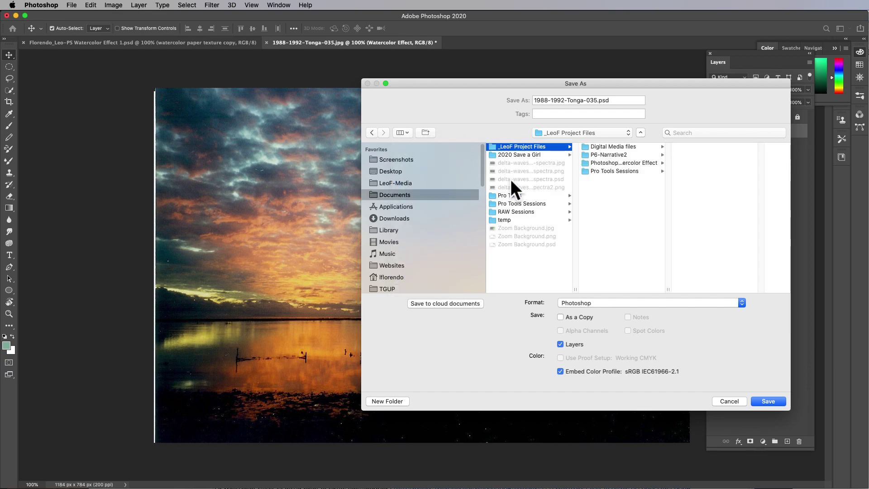
{"action": "left_click", "coordinate": [624, 163]}
{"action": "left_click", "coordinate": [678, 148]}
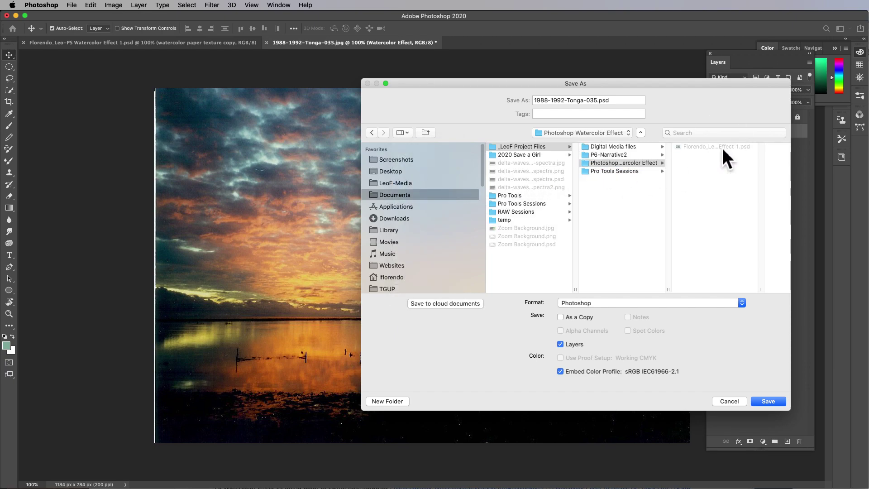
Save the Photoshop file under the author's name followed by PS Watercolor Effect 2, keeping Maximize Compatibility on.
{"action": "left_click", "coordinate": [635, 101]}
{"action": "key", "text": "BackSpace"}
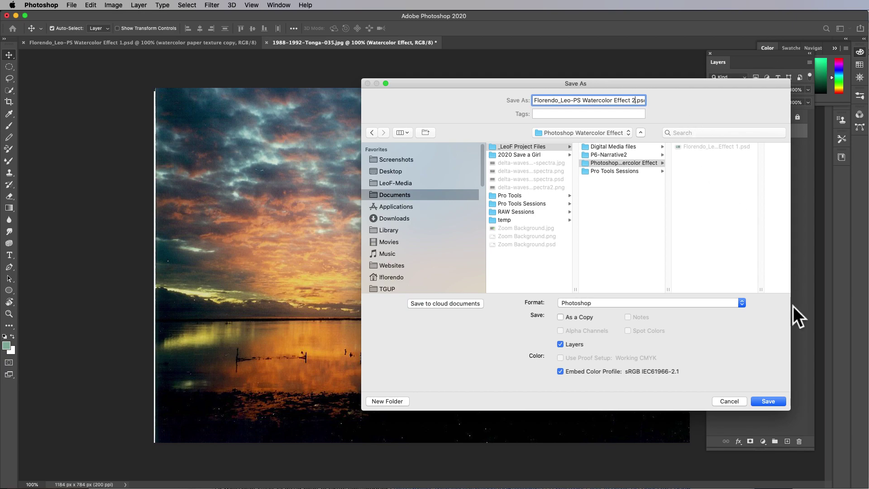
{"action": "left_click", "coordinate": [768, 404]}
{"action": "left_click", "coordinate": [761, 203]}
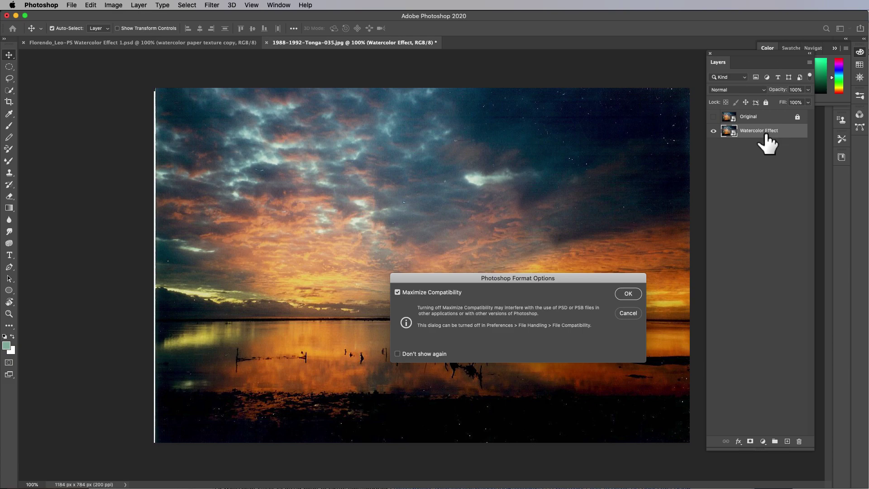
{"action": "left_click", "coordinate": [211, 6]}
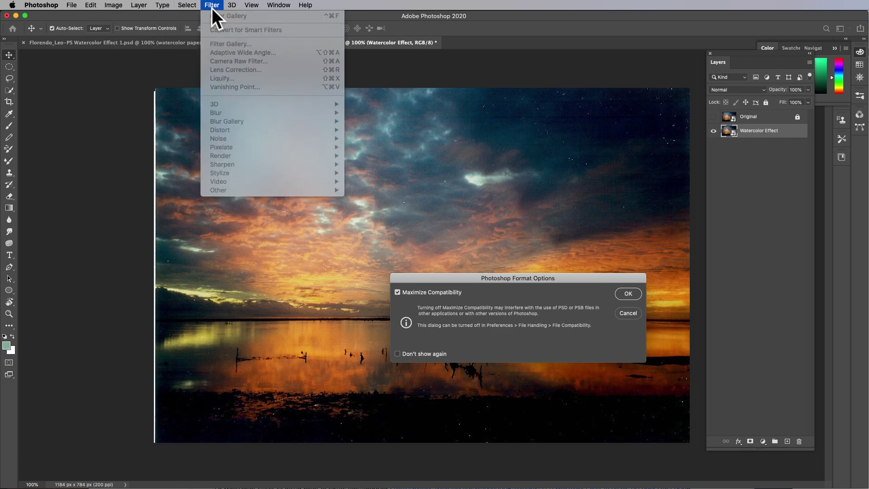
{"action": "left_click", "coordinate": [213, 7]}
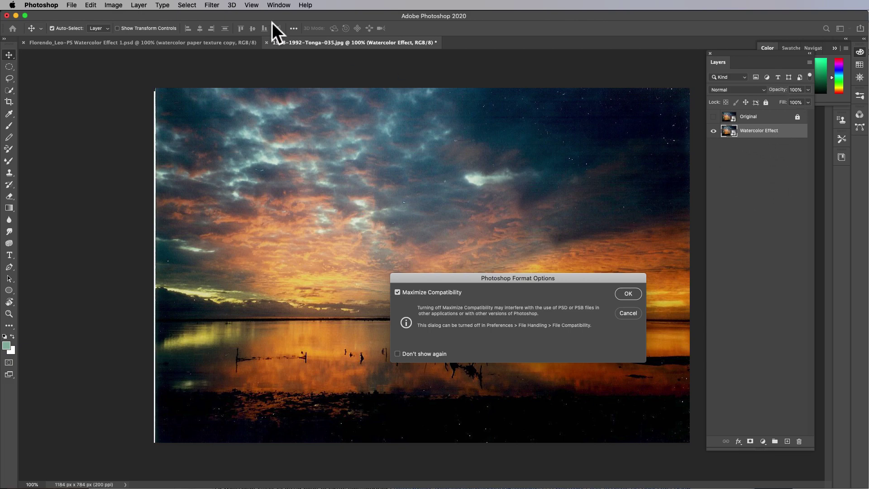
{"action": "left_click", "coordinate": [210, 5]}
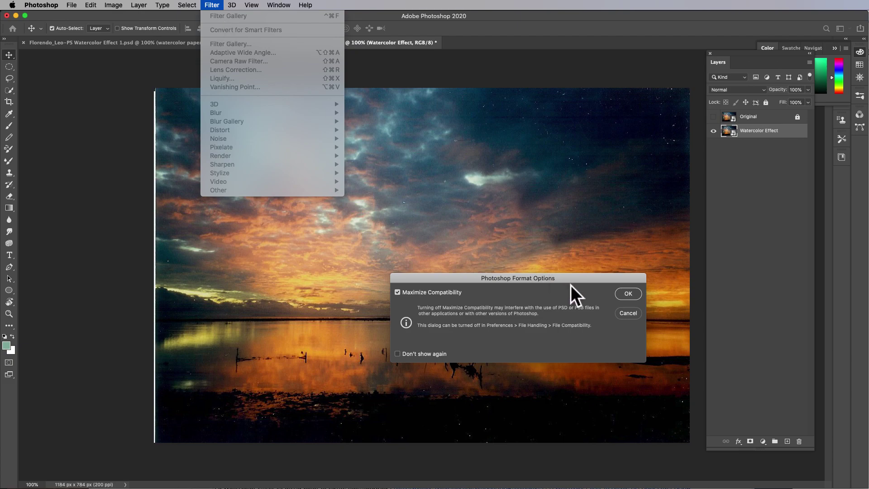
{"action": "left_click", "coordinate": [633, 296]}
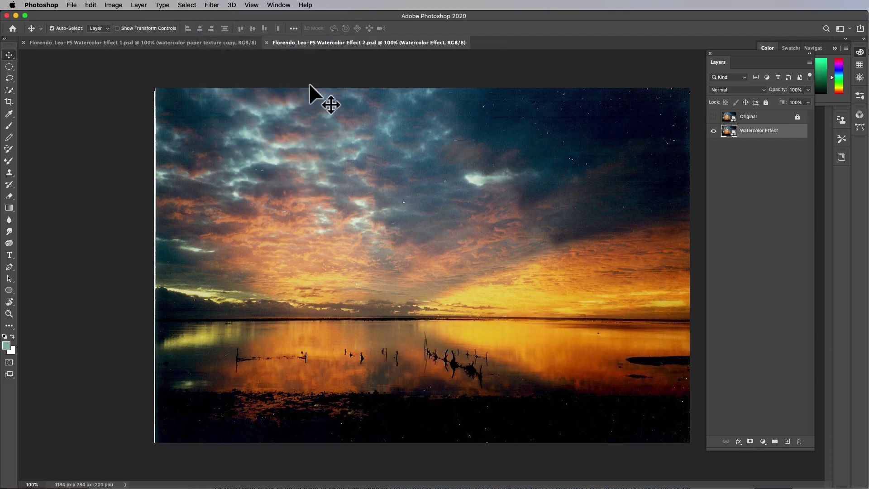
Apply the Filter Gallery's Artistic Watercolor filter to the Watercolor Effect layer with Brush Detail 8.
{"action": "left_click", "coordinate": [219, 6]}
{"action": "left_click", "coordinate": [223, 44]}
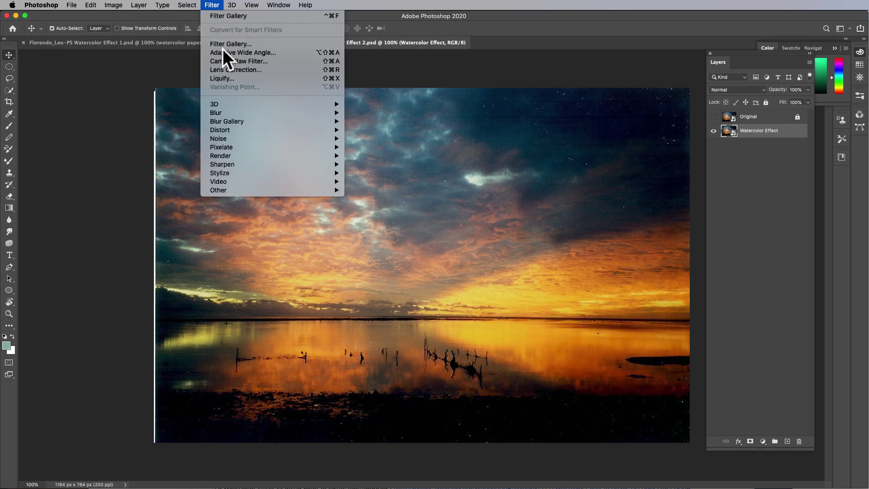
{"action": "left_click", "coordinate": [699, 183]}
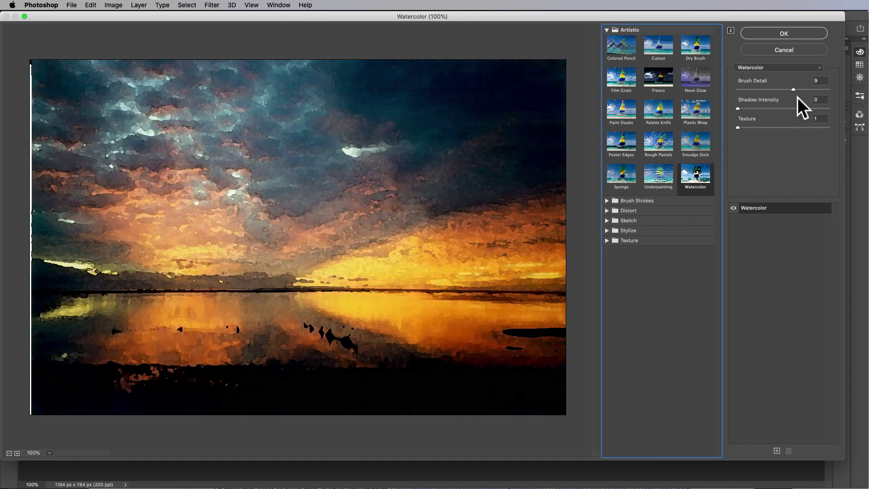
{"action": "left_click_drag", "start_coordinate": [795, 90], "coordinate": [789, 94]}
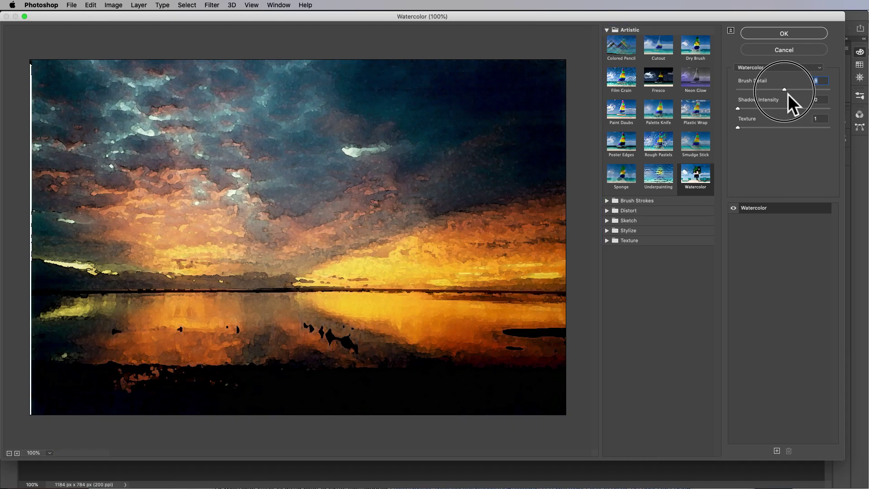
{"action": "left_click", "coordinate": [784, 34]}
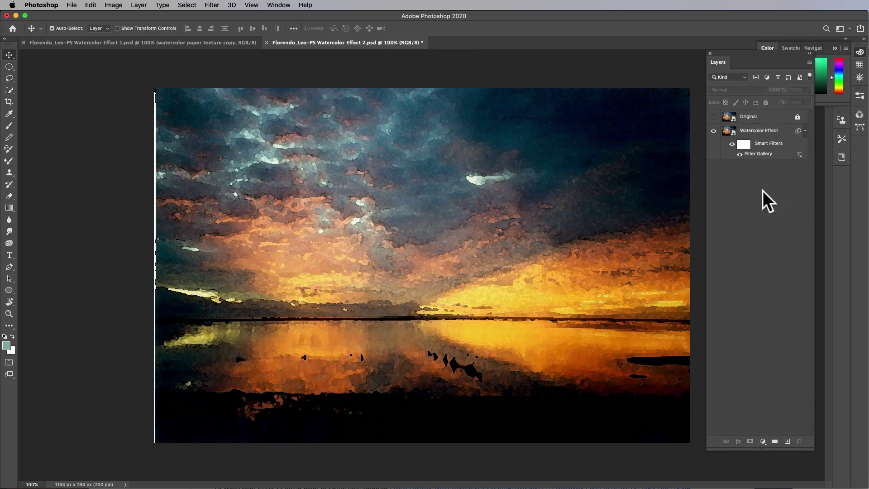
Duplicate the Watercolor Effect layer within the same document, naming it Watercolor Effect copy.
{"action": "left_click", "coordinate": [766, 134]}
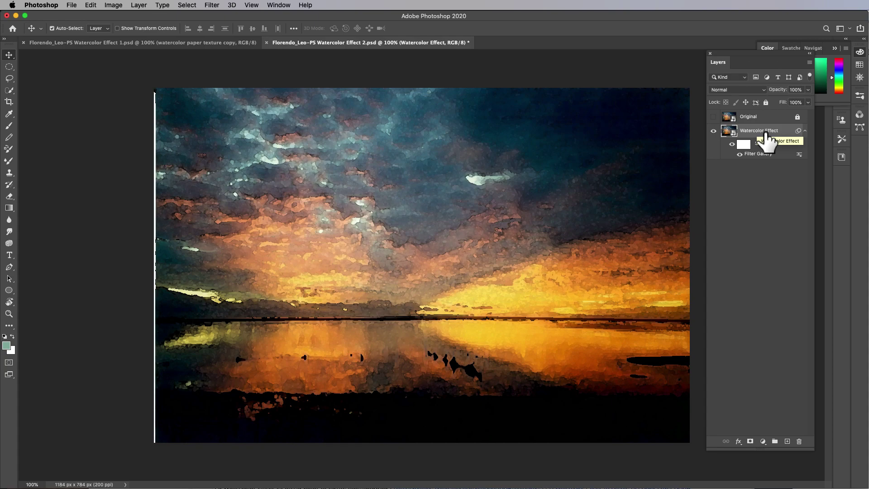
{"action": "right_click", "coordinate": [762, 133]}
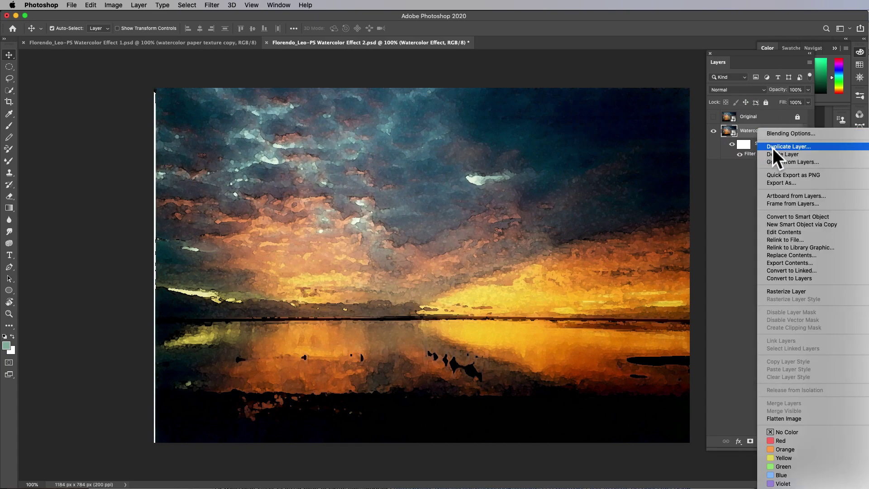
{"action": "left_click", "coordinate": [773, 148]}
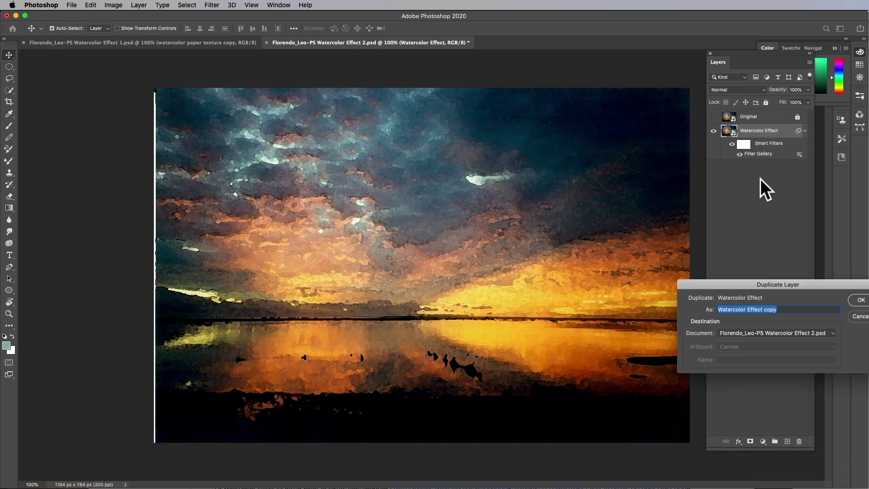
{"action": "left_click", "coordinate": [860, 300]}
Delete the Filter Gallery smart filter from the Watercolor Effect copy and rename that layer Outlines.
{"action": "right_click", "coordinate": [764, 156]}
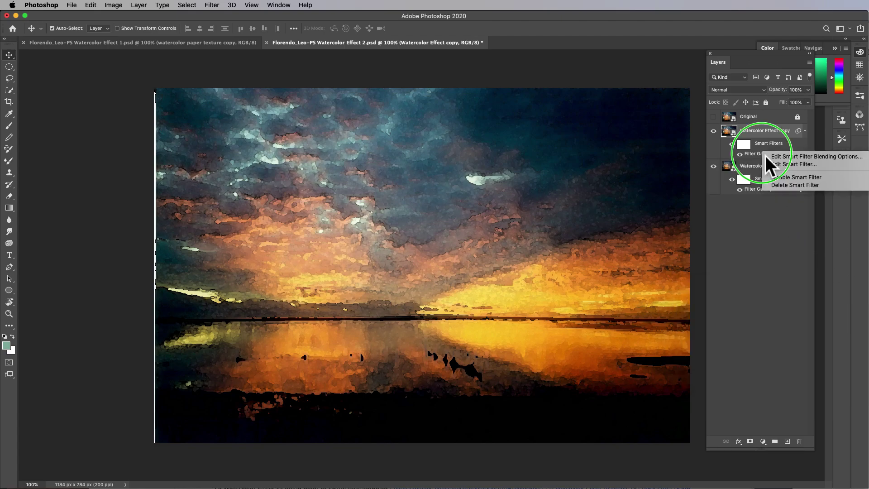
{"action": "left_click", "coordinate": [787, 185]}
{"action": "double_click", "coordinate": [775, 132]}
{"action": "type", "text": "Out"}
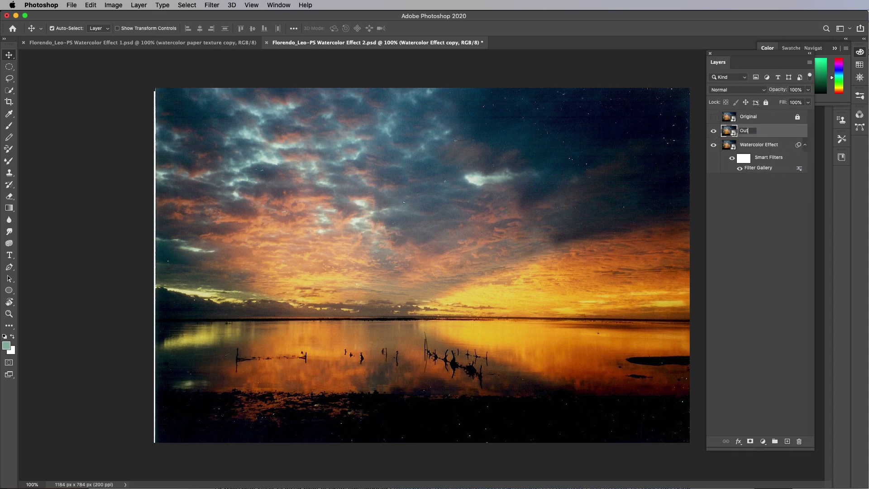
{"action": "type", "text": "lines"}
{"action": "key", "text": "Return"}
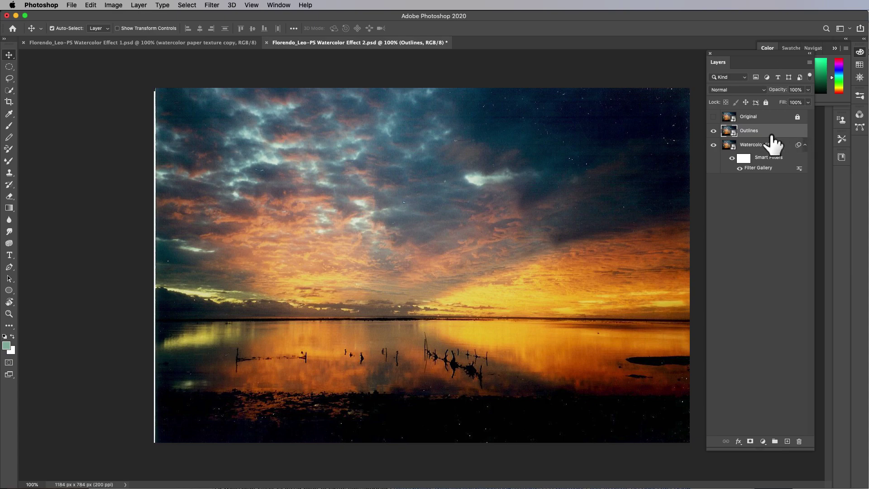
Apply the Find Edges stylize filter to the Outlines layer.
{"action": "left_click", "coordinate": [212, 6]}
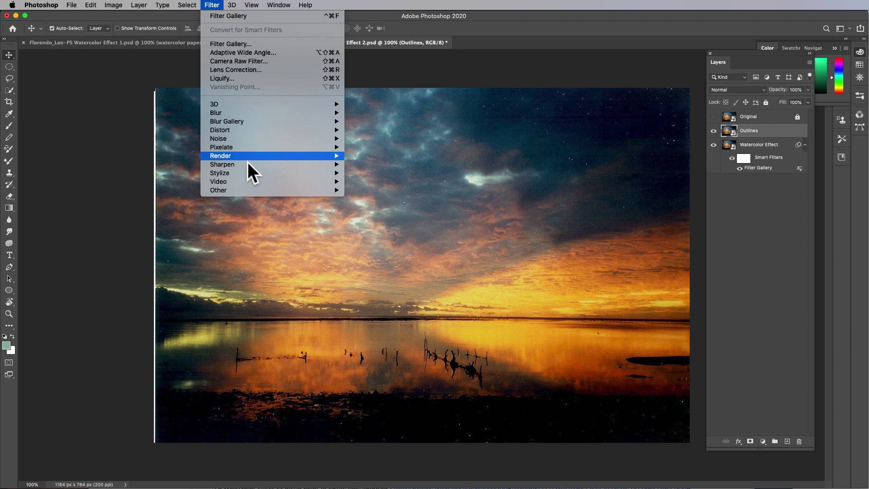
{"action": "mouse_move", "coordinate": [246, 160]}
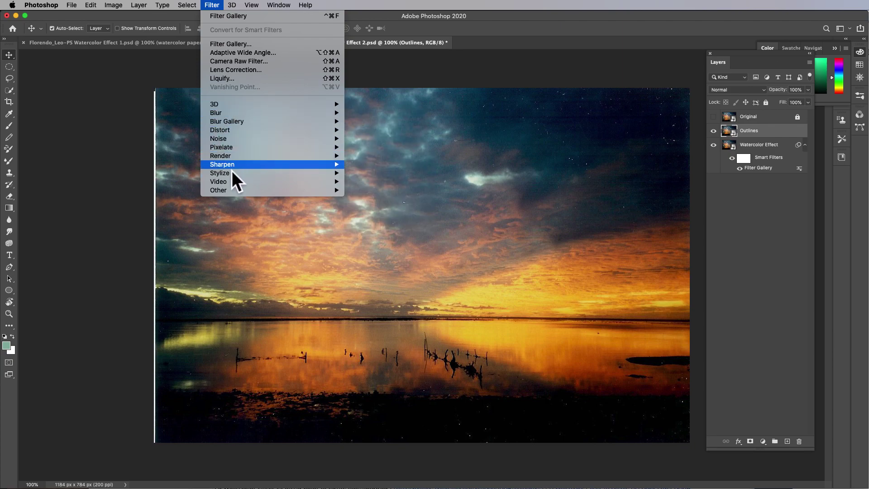
{"action": "mouse_move", "coordinate": [230, 175]}
{"action": "left_click", "coordinate": [394, 199]}
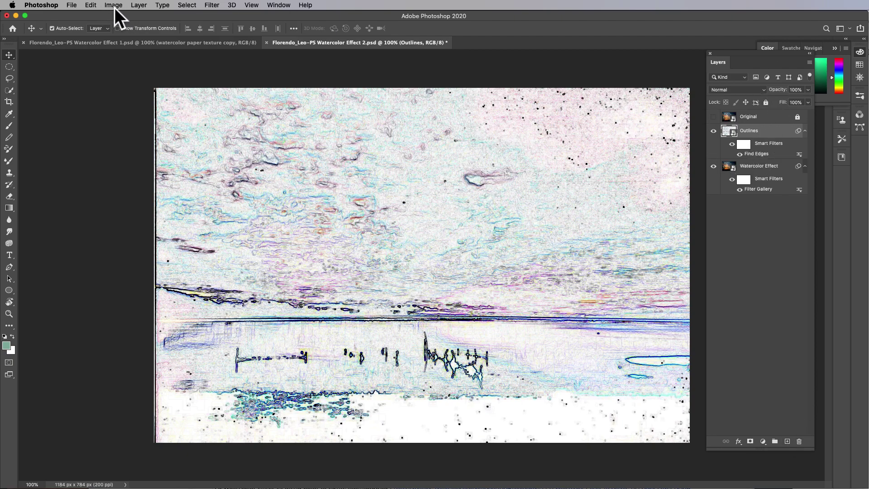
Add a Black & White adjustment layer above Outlines with Normal mode and 100% opacity, and clip it to the Outlines layer.
{"action": "left_click", "coordinate": [138, 6]}
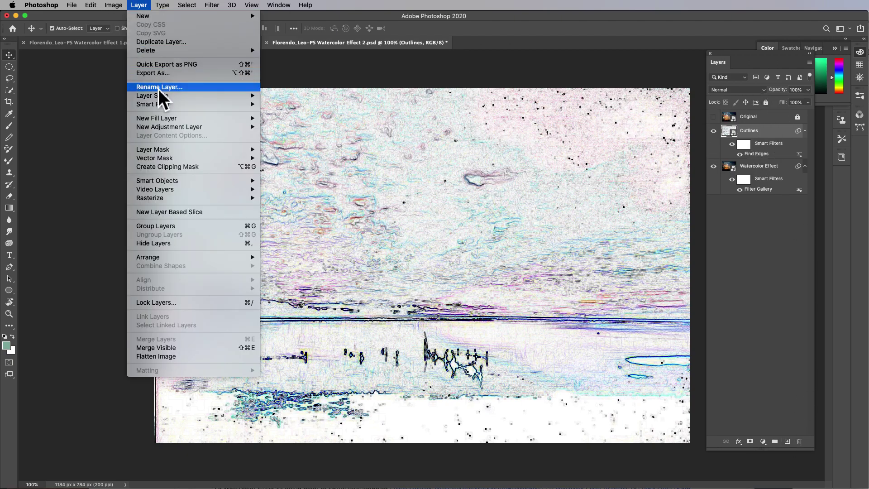
{"action": "mouse_move", "coordinate": [171, 127]}
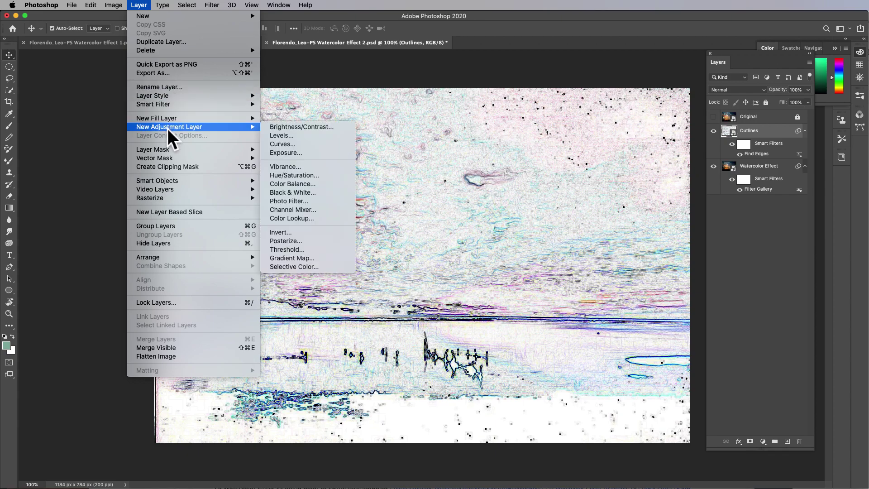
{"action": "left_click", "coordinate": [292, 193]}
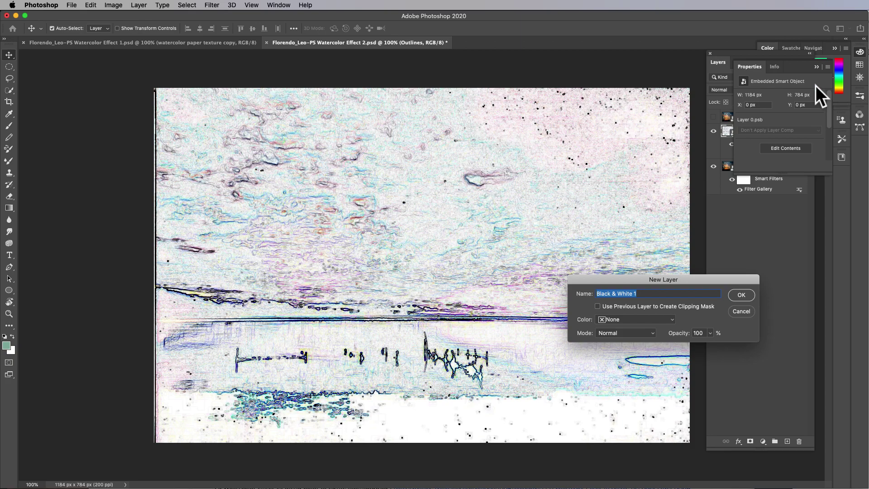
{"action": "left_click", "coordinate": [818, 68]}
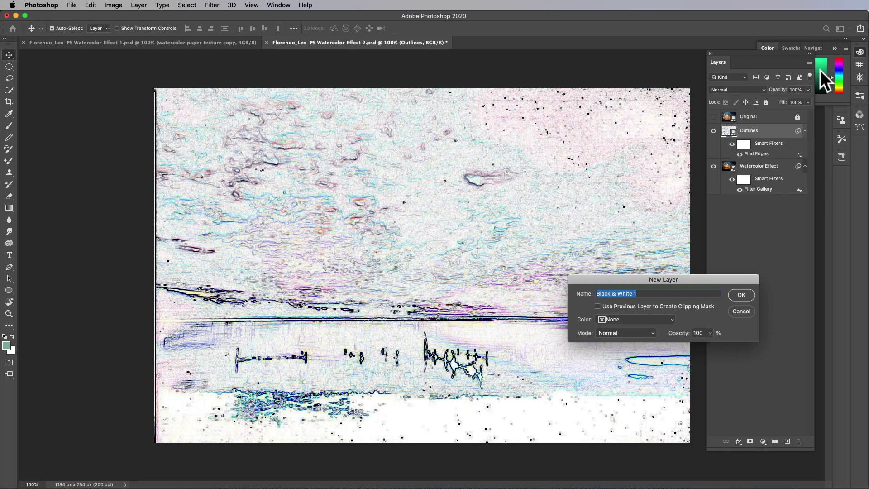
{"action": "left_click", "coordinate": [742, 295]}
{"action": "left_click_drag", "start_coordinate": [776, 146], "coordinate": [773, 145]}
{"action": "left_click", "coordinate": [774, 146], "text": "alt"}
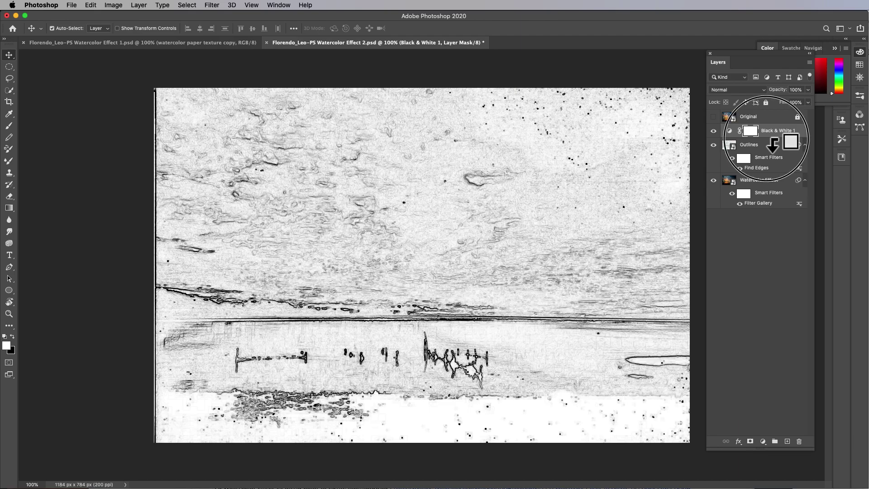
Set the Outlines layer's blend mode to Multiply and its opacity to 60%.
{"action": "left_click", "coordinate": [774, 147]}
{"action": "left_click", "coordinate": [765, 91]}
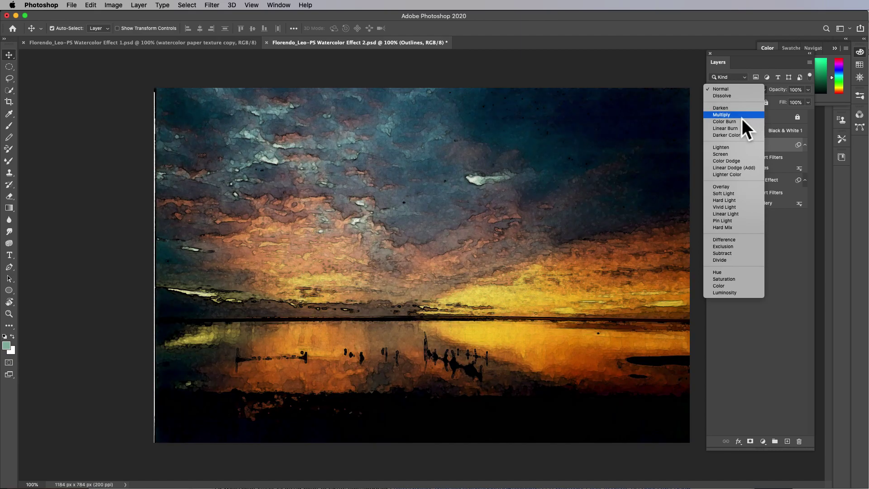
{"action": "left_click", "coordinate": [742, 115]}
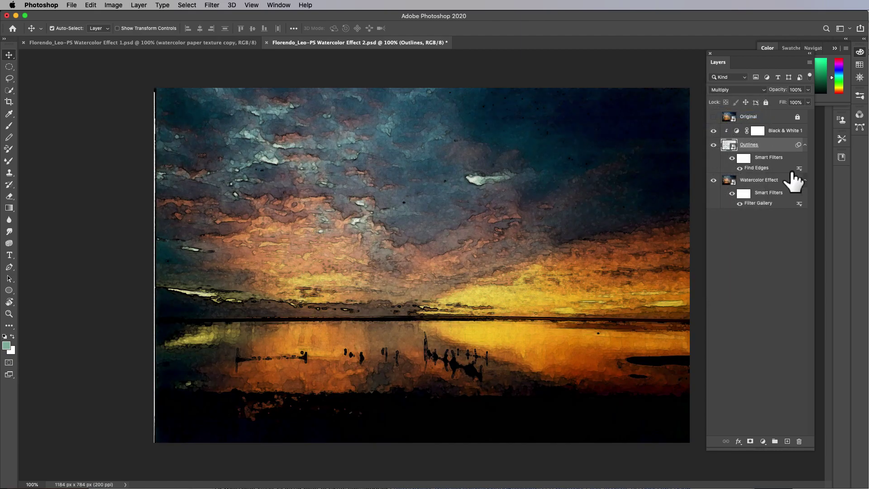
{"action": "mouse_move", "coordinate": [798, 92]}
{"action": "left_mouse_down"}
{"action": "mouse_move", "coordinate": [766, 92]}
{"action": "mouse_move", "coordinate": [805, 97]}
{"action": "left_mouse_up"}
{"action": "left_click", "coordinate": [784, 99]}
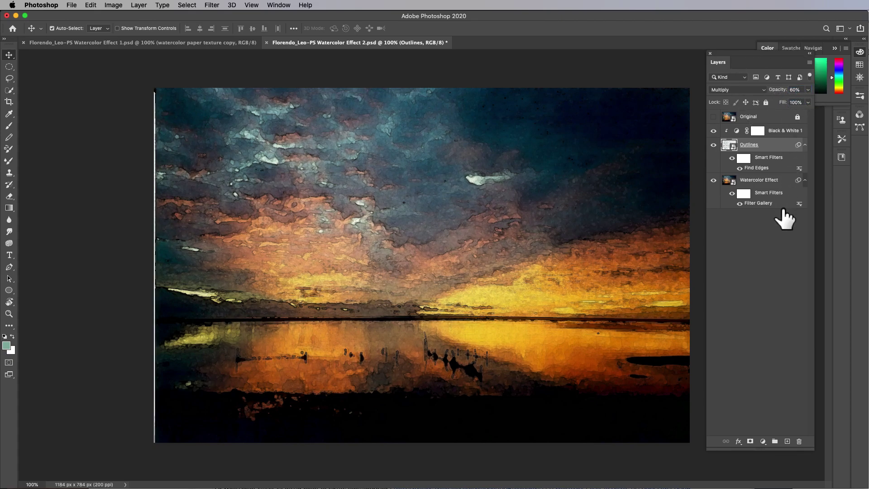
Add a new layer above Watercolor Effect and sample yellow as foreground and dark orange as background color from the photo.
{"action": "left_click", "coordinate": [769, 181]}
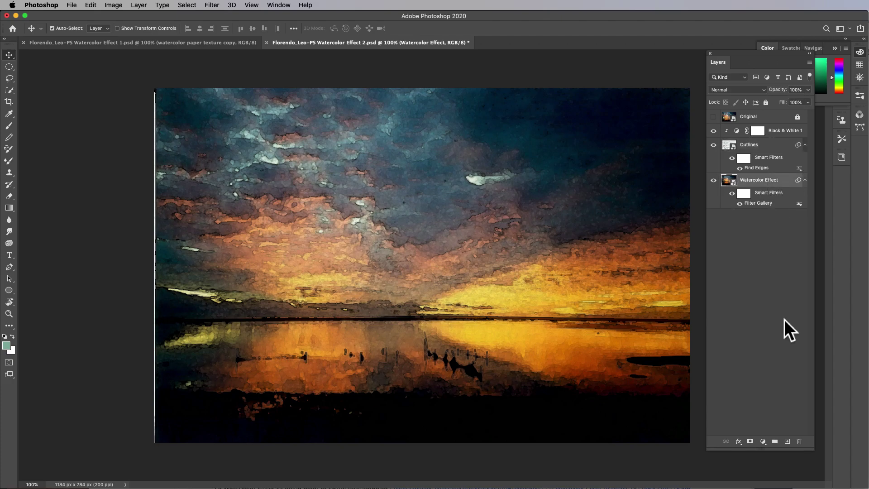
{"action": "left_click", "coordinate": [787, 440]}
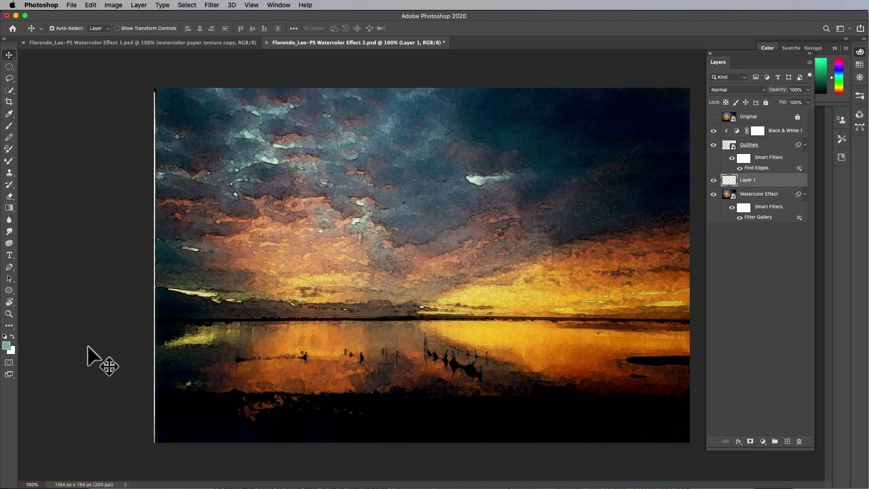
{"action": "key", "text": "i"}
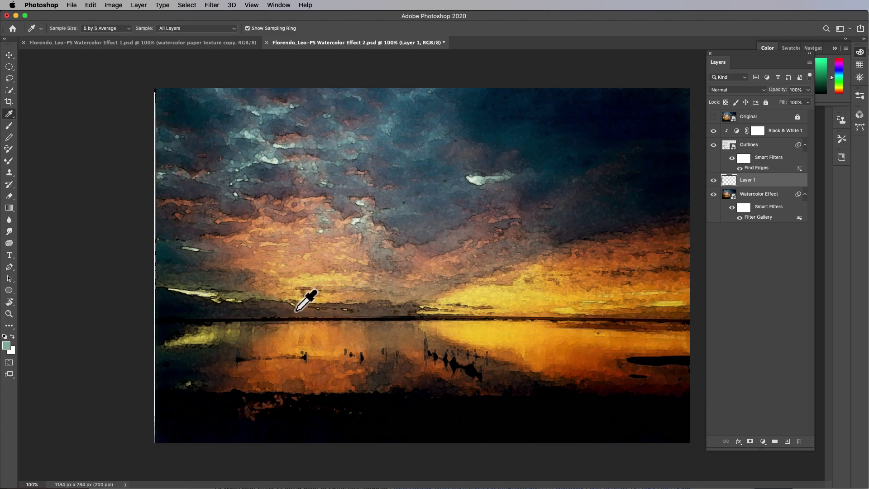
{"action": "left_click", "coordinate": [324, 360]}
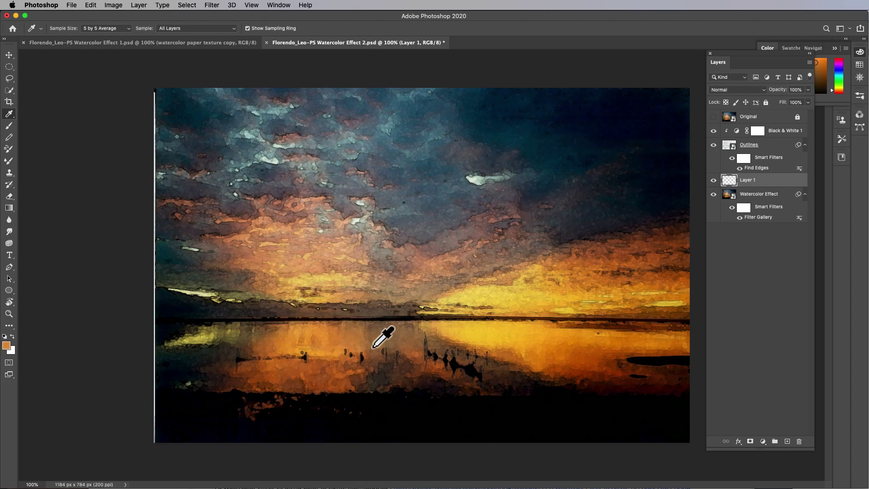
{"action": "left_click", "coordinate": [481, 309]}
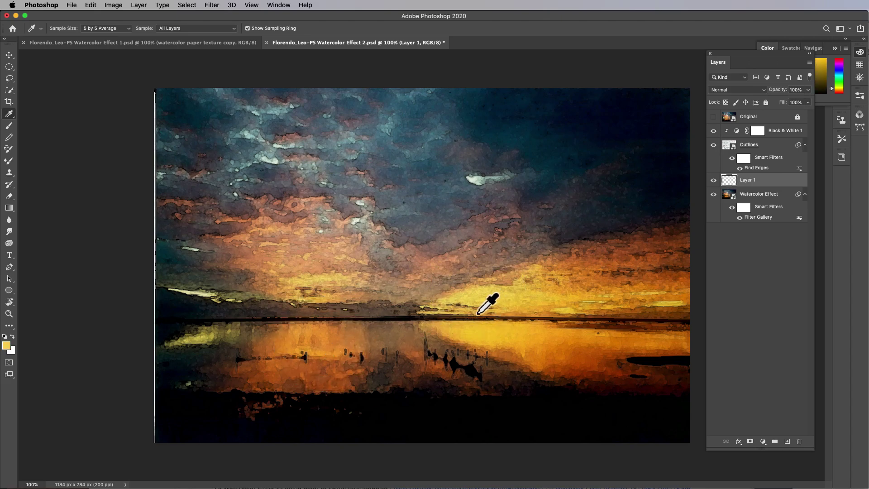
{"action": "left_click", "coordinate": [574, 372], "text": "alt"}
Render Clouds on Layer 1 using the sampled colors and set the layer's blend mode to Soft Light.
{"action": "left_click", "coordinate": [218, 7]}
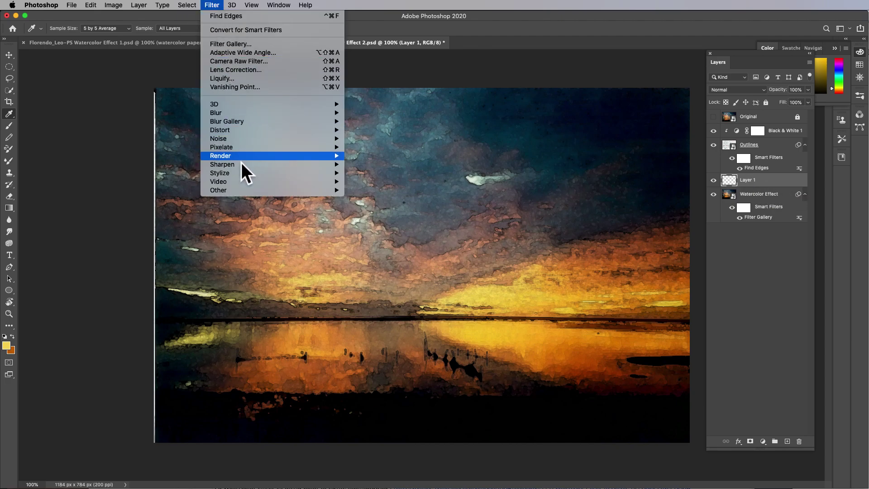
{"action": "mouse_move", "coordinate": [240, 162]}
{"action": "left_click", "coordinate": [394, 185]}
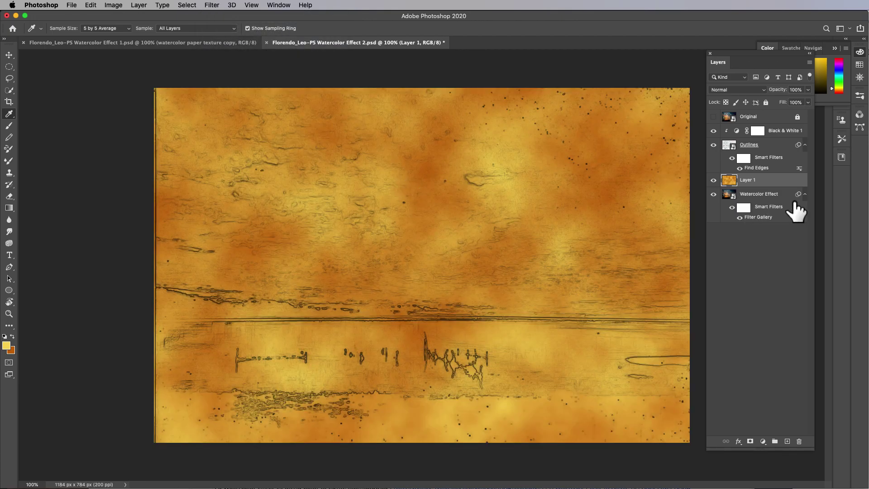
{"action": "left_click", "coordinate": [765, 91]}
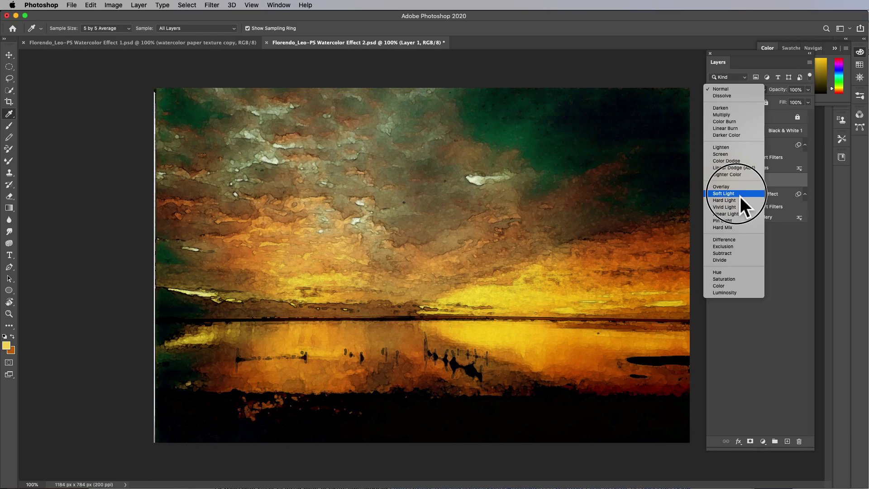
{"action": "left_click", "coordinate": [740, 196]}
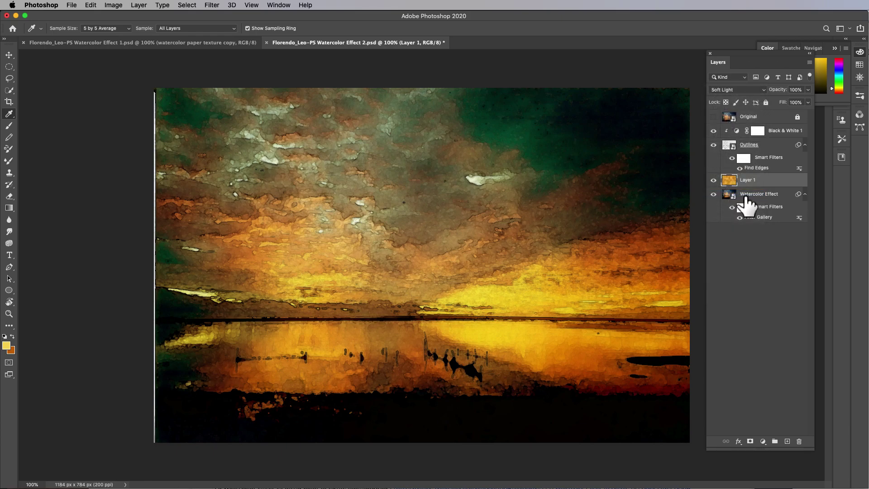
Compare the image with and without the Layer 1 color clouds while the Outlines layer is temporarily hidden.
{"action": "left_click", "coordinate": [714, 144]}
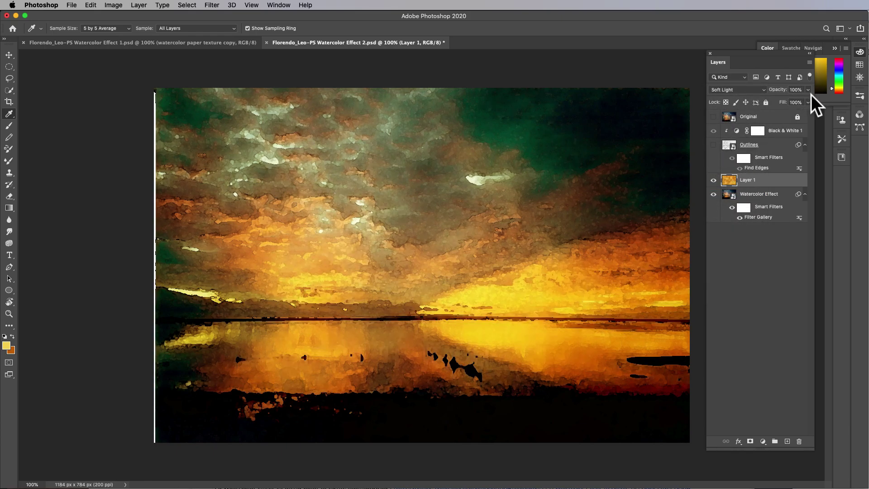
{"action": "left_click", "coordinate": [714, 180]}
{"action": "left_click", "coordinate": [714, 180]}
{"action": "left_click", "coordinate": [714, 180]}
{"action": "left_click", "coordinate": [714, 180]}
{"action": "left_click", "coordinate": [713, 145]}
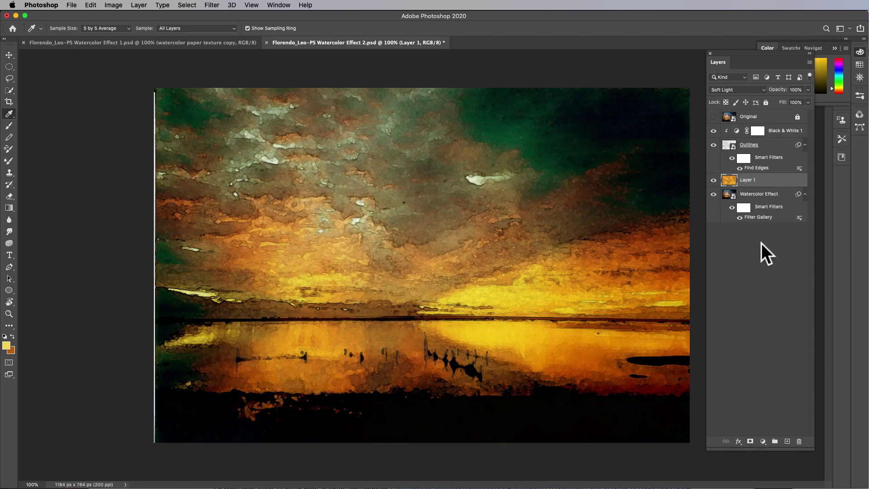
Add a new empty layer beneath Watercolor Effect and name it BG Color.
{"action": "left_click", "coordinate": [771, 197]}
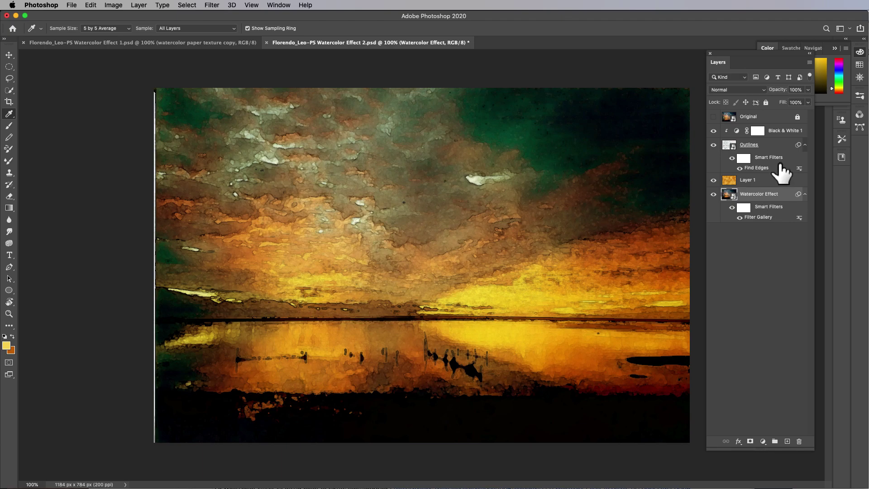
{"action": "left_click", "coordinate": [787, 441], "text": "alt"}
{"action": "left_click", "coordinate": [744, 311]}
{"action": "left_click", "coordinate": [788, 441], "text": "super"}
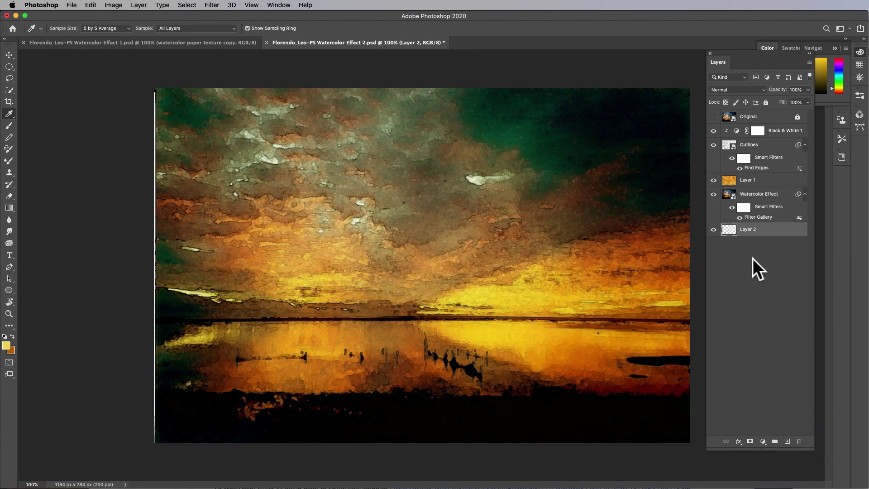
{"action": "double_click", "coordinate": [756, 234]}
{"action": "type", "text": "BG Color"}
{"action": "key", "text": "Return"}
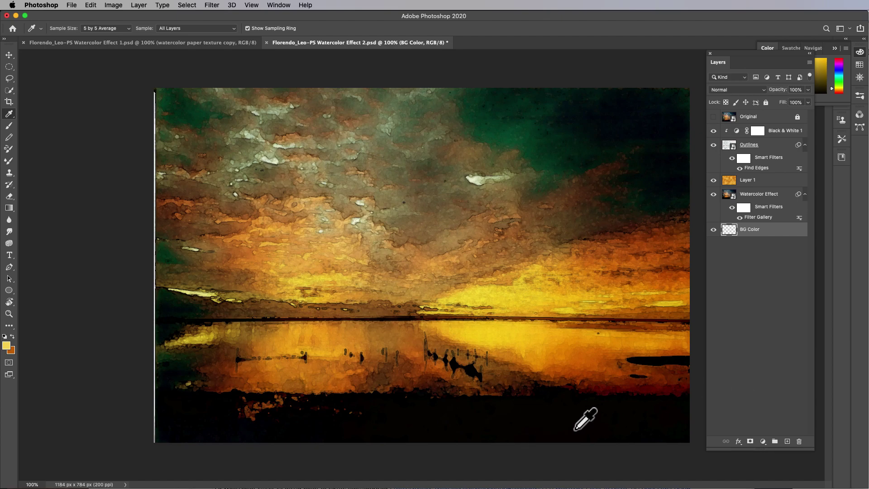
Fill the BG Color layer with the yellow foreground color and lighten it using Hue/Saturation with Lightness +38.
{"action": "left_click", "coordinate": [761, 235]}
{"action": "left_click", "coordinate": [719, 236], "text": "alt"}
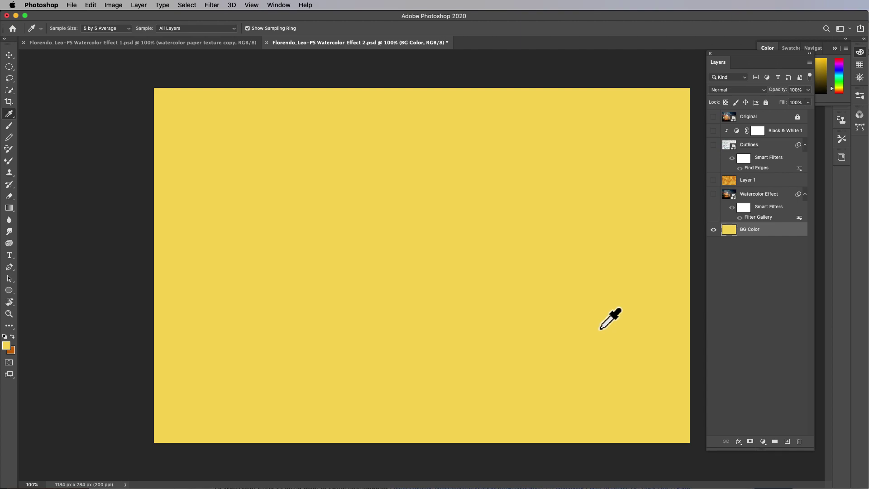
{"action": "key", "text": "super+u"}
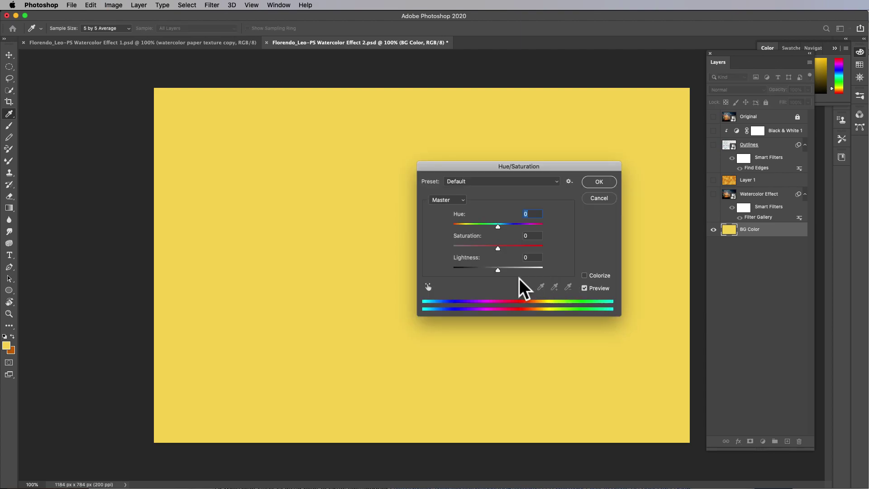
{"action": "left_click_drag", "start_coordinate": [502, 273], "coordinate": [519, 273]}
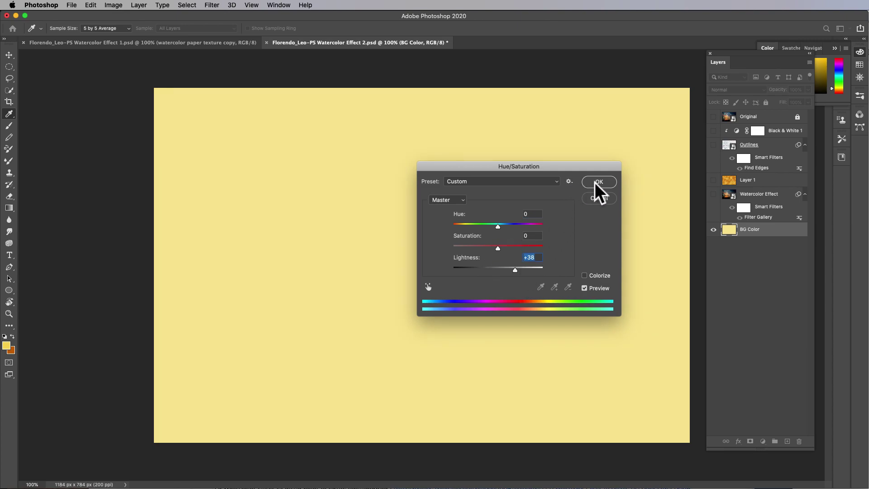
{"action": "left_click", "coordinate": [599, 182]}
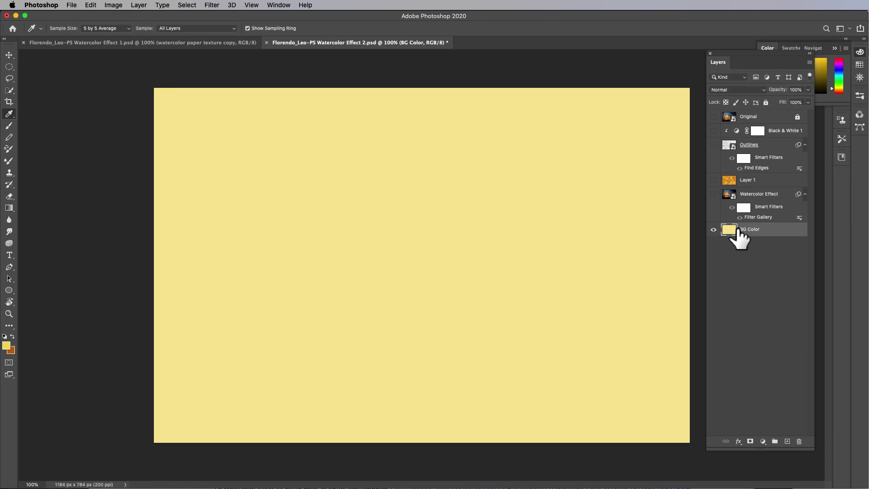
{"action": "left_click", "coordinate": [715, 231], "text": "alt"}
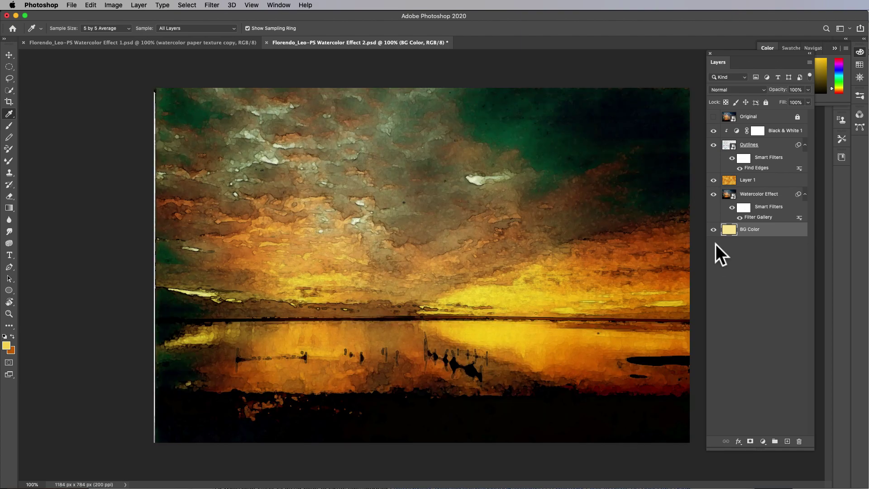
Group the layers from Black & White 1 down to Watercolor Effect and name the group All Effects.
{"action": "left_click", "coordinate": [787, 133]}
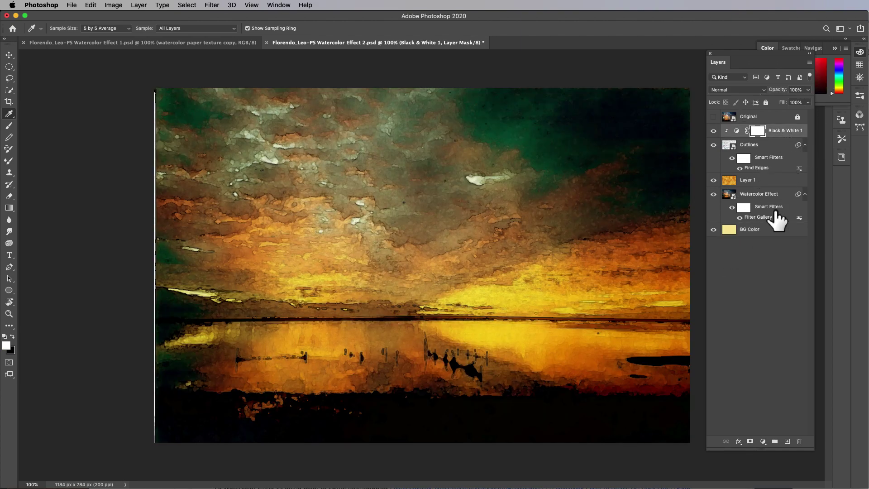
{"action": "key", "text": "alt+["}
{"action": "key", "text": "alt+["}
{"action": "right_click", "coordinate": [773, 196]}
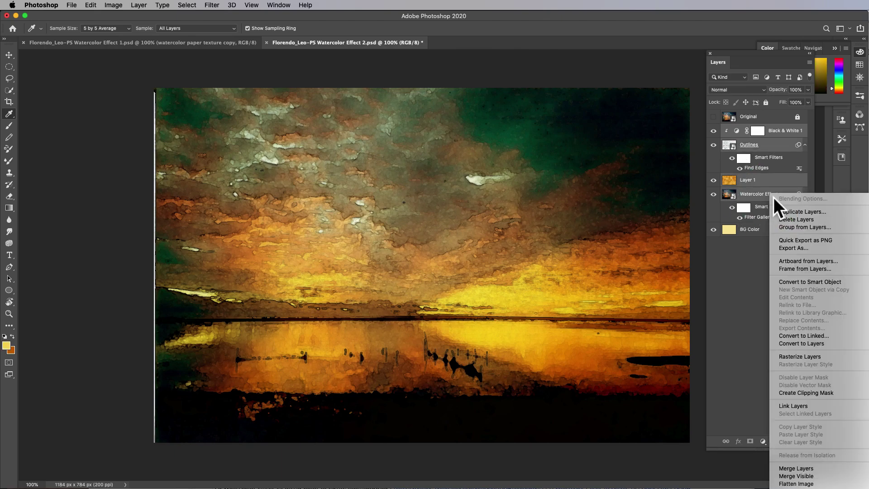
{"action": "left_click", "coordinate": [796, 227]}
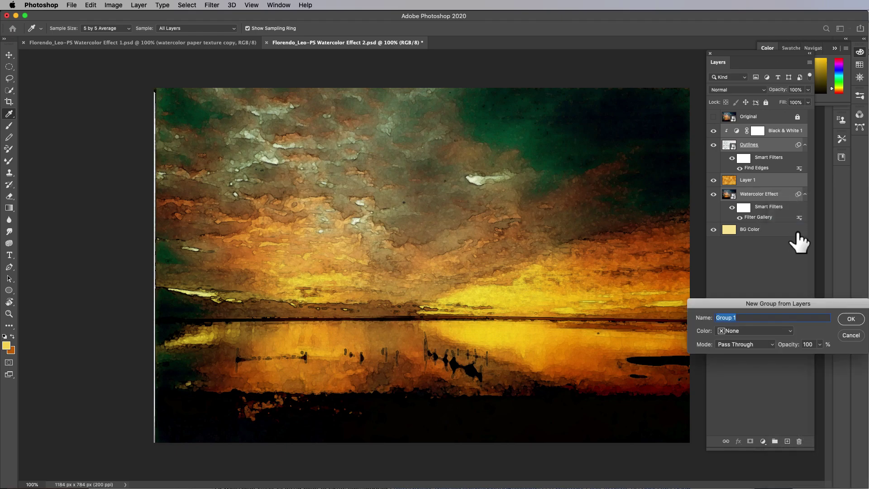
{"action": "left_click", "coordinate": [853, 321]}
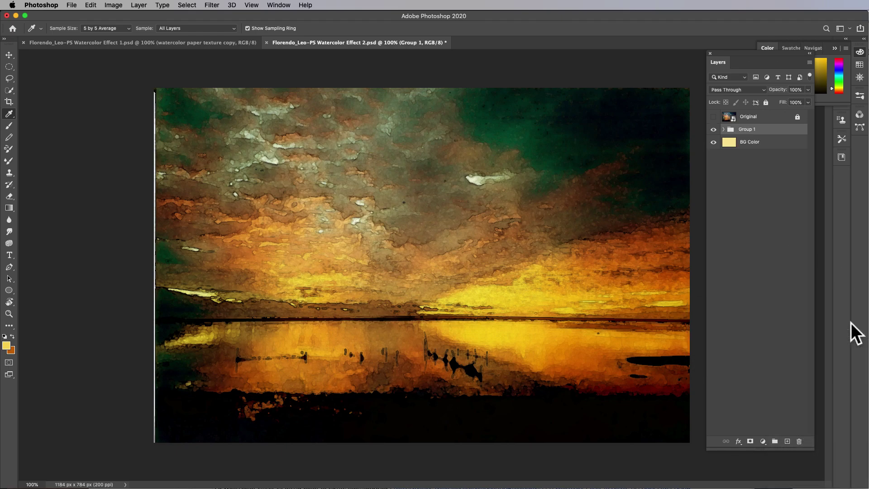
{"action": "double_click", "coordinate": [747, 129]}
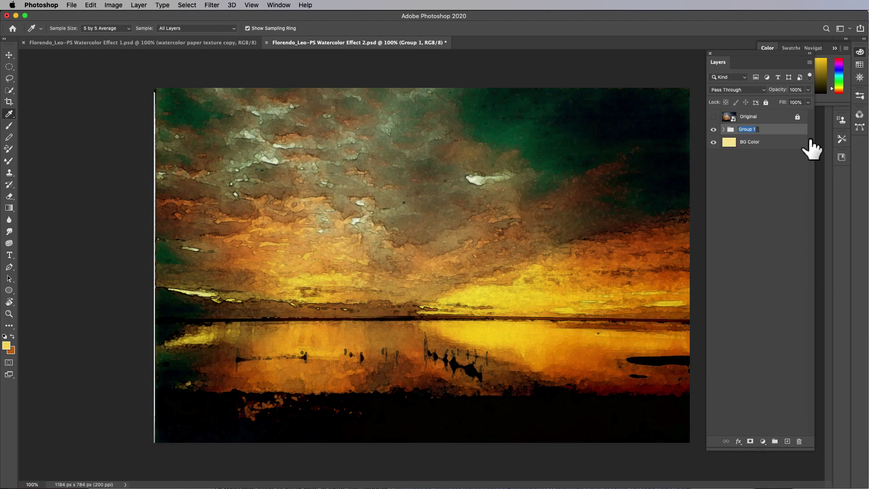
{"action": "type", "text": "All Effects"}
{"action": "key", "text": "Return"}
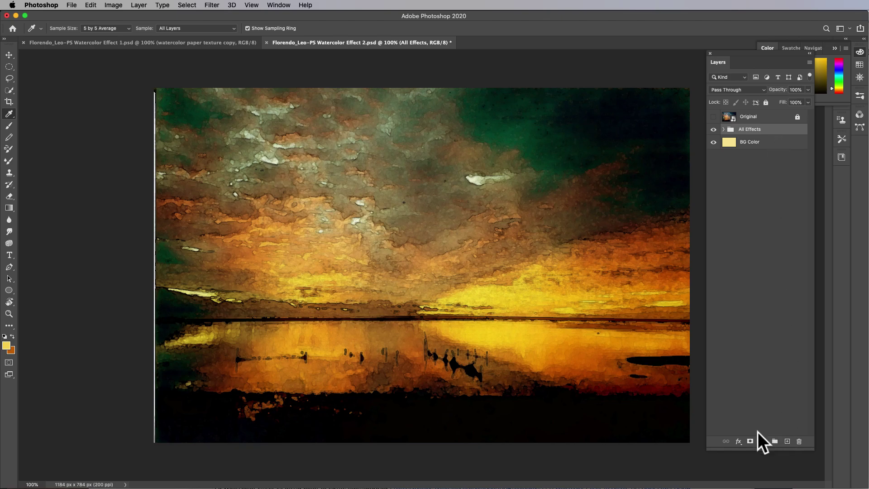
Add a black layer mask to the All Effects group and enlarge the Brush to 175 px.
{"action": "left_click", "coordinate": [751, 442], "text": "alt"}
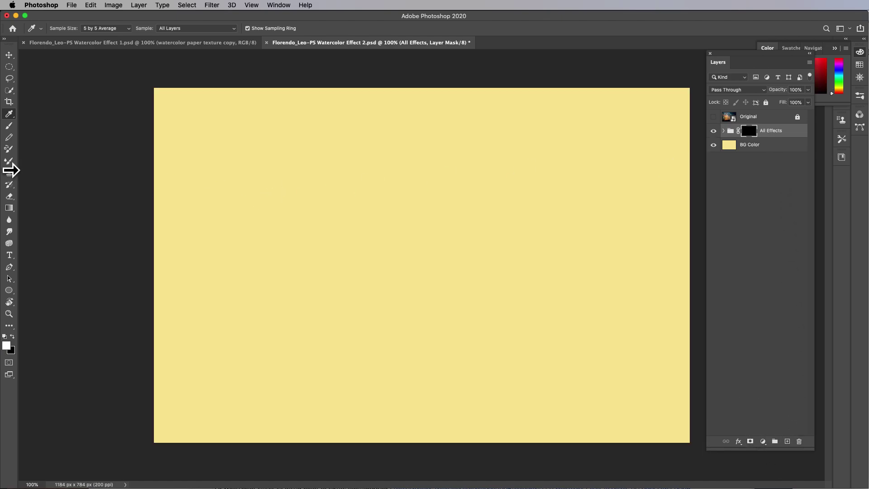
{"action": "key", "text": "b"}
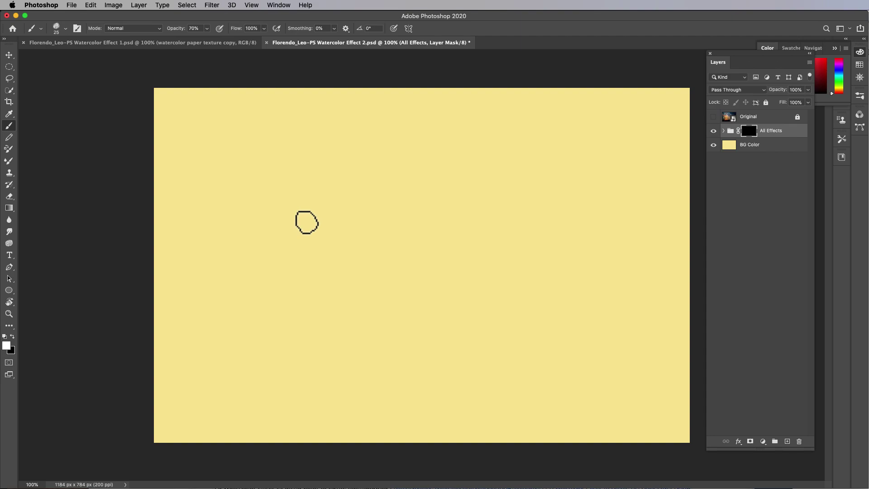
{"action": "key", "text": "bracketright"}
{"action": "key", "text": "bracketright"}
{"action": "key", "text": "bracketright"}
{"action": "key", "text": "bracketright"}
{"action": "key", "text": "bracketright"}
{"action": "key", "text": "bracketright"}
{"action": "key", "text": "bracketright"}
{"action": "key", "text": "bracketright"}
{"action": "key", "text": "bracketright"}
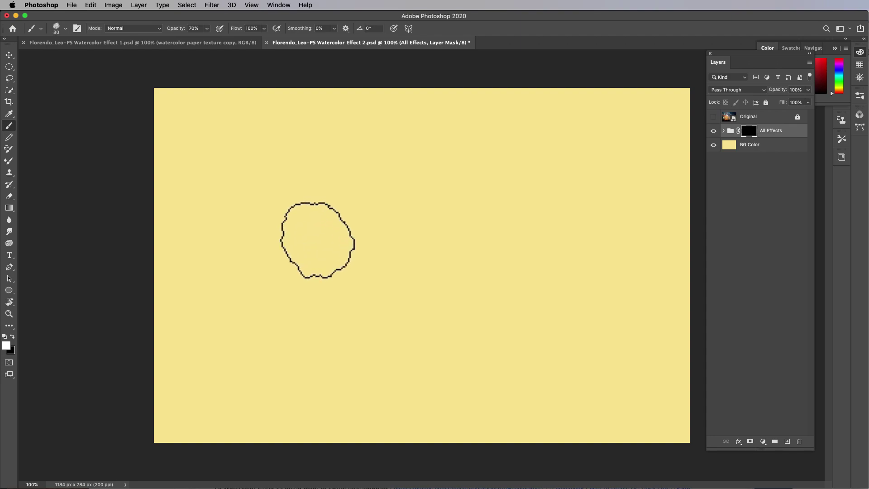
{"action": "key", "text": "bracketright"}
{"action": "key", "text": "bracketright"}
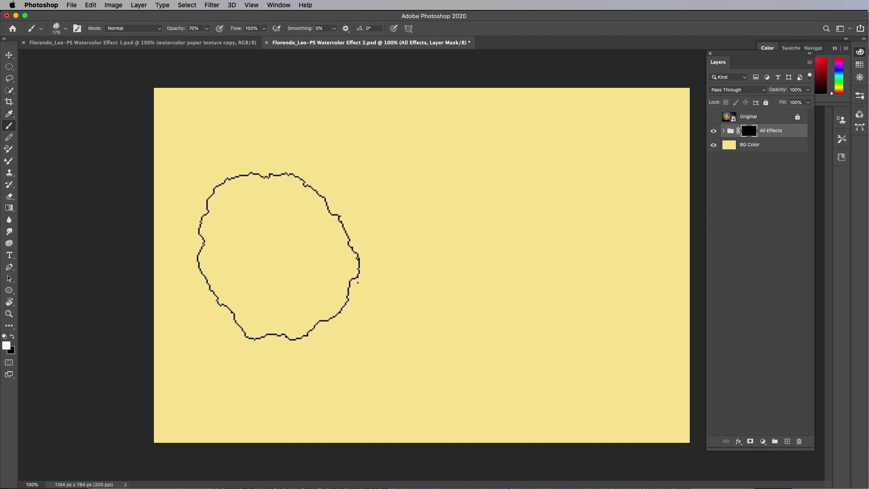
Paint white on the All Effects mask at 70% brush opacity to reveal the central sky and horizon.
{"action": "key", "text": "x"}
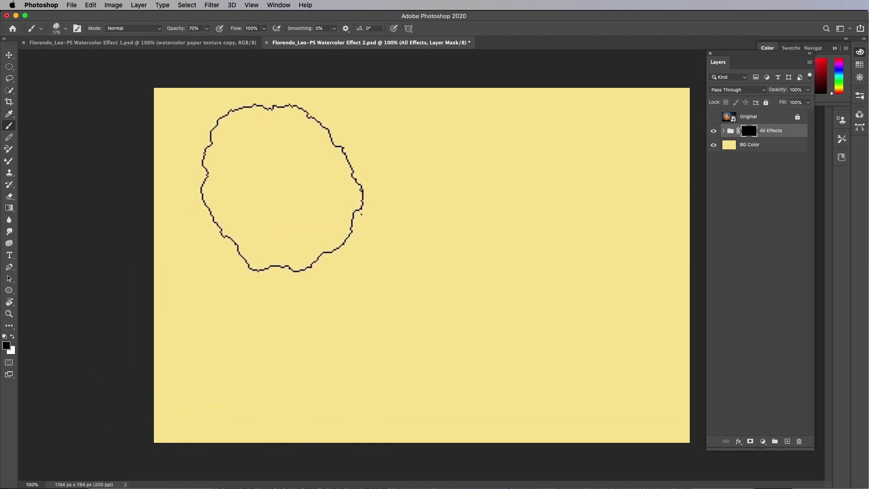
{"action": "key", "text": "bracketright"}
{"action": "key", "text": "x"}
{"action": "left_click", "coordinate": [367, 184]}
{"action": "key", "text": "bracketleft"}
{"action": "mouse_move", "coordinate": [372, 185]}
{"action": "left_mouse_down"}
{"action": "mouse_move", "coordinate": [329, 198]}
{"action": "mouse_move", "coordinate": [253, 264]}
{"action": "mouse_move", "coordinate": [247, 285]}
{"action": "mouse_move", "coordinate": [296, 292]}
{"action": "mouse_move", "coordinate": [312, 319]}
{"action": "mouse_move", "coordinate": [297, 334]}
{"action": "mouse_move", "coordinate": [262, 334]}
{"action": "mouse_move", "coordinate": [387, 312]}
{"action": "mouse_move", "coordinate": [368, 282]}
{"action": "mouse_move", "coordinate": [387, 266]}
{"action": "mouse_move", "coordinate": [354, 271]}
{"action": "mouse_move", "coordinate": [351, 258]}
{"action": "mouse_move", "coordinate": [387, 232]}
{"action": "mouse_move", "coordinate": [455, 244]}
{"action": "mouse_move", "coordinate": [420, 218]}
{"action": "mouse_move", "coordinate": [431, 188]}
{"action": "mouse_move", "coordinate": [367, 189]}
{"action": "mouse_move", "coordinate": [428, 169]}
{"action": "mouse_move", "coordinate": [487, 176]}
{"action": "mouse_move", "coordinate": [455, 205]}
{"action": "mouse_move", "coordinate": [463, 222]}
{"action": "mouse_move", "coordinate": [508, 236]}
{"action": "mouse_move", "coordinate": [520, 262]}
{"action": "mouse_move", "coordinate": [507, 275]}
{"action": "mouse_move", "coordinate": [488, 268]}
{"action": "mouse_move", "coordinate": [410, 301]}
{"action": "mouse_move", "coordinate": [338, 325]}
{"action": "left_mouse_up"}
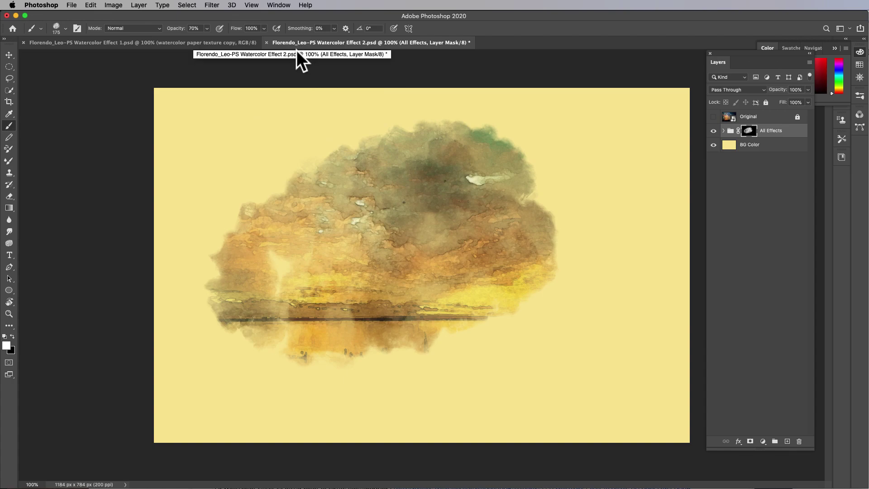
Set the brush opacity to 100%, enlarge the brush to 250 px, and reveal more of the right-hand sky and horizon on the All Effects mask.
{"action": "key", "text": "0"}
{"action": "mouse_move", "coordinate": [420, 256]}
{"action": "left_mouse_down"}
{"action": "mouse_move", "coordinate": [362, 260]}
{"action": "mouse_move", "coordinate": [307, 332]}
{"action": "mouse_move", "coordinate": [277, 304]}
{"action": "mouse_move", "coordinate": [239, 312]}
{"action": "mouse_move", "coordinate": [234, 326]}
{"action": "mouse_move", "coordinate": [368, 334]}
{"action": "mouse_move", "coordinate": [366, 325]}
{"action": "mouse_move", "coordinate": [433, 326]}
{"action": "mouse_move", "coordinate": [485, 308]}
{"action": "mouse_move", "coordinate": [556, 316]}
{"action": "mouse_move", "coordinate": [517, 305]}
{"action": "mouse_move", "coordinate": [568, 300]}
{"action": "mouse_move", "coordinate": [590, 321]}
{"action": "mouse_move", "coordinate": [577, 324]}
{"action": "mouse_move", "coordinate": [522, 271]}
{"action": "mouse_move", "coordinate": [579, 250]}
{"action": "mouse_move", "coordinate": [569, 212]}
{"action": "mouse_move", "coordinate": [589, 191]}
{"action": "mouse_move", "coordinate": [555, 188]}
{"action": "mouse_move", "coordinate": [565, 161]}
{"action": "mouse_move", "coordinate": [525, 129]}
{"action": "mouse_move", "coordinate": [624, 140]}
{"action": "mouse_move", "coordinate": [614, 263]}
{"action": "mouse_move", "coordinate": [642, 266]}
{"action": "left_mouse_up"}
{"action": "key", "text": "bracketright"}
{"action": "key", "text": "bracketright"}
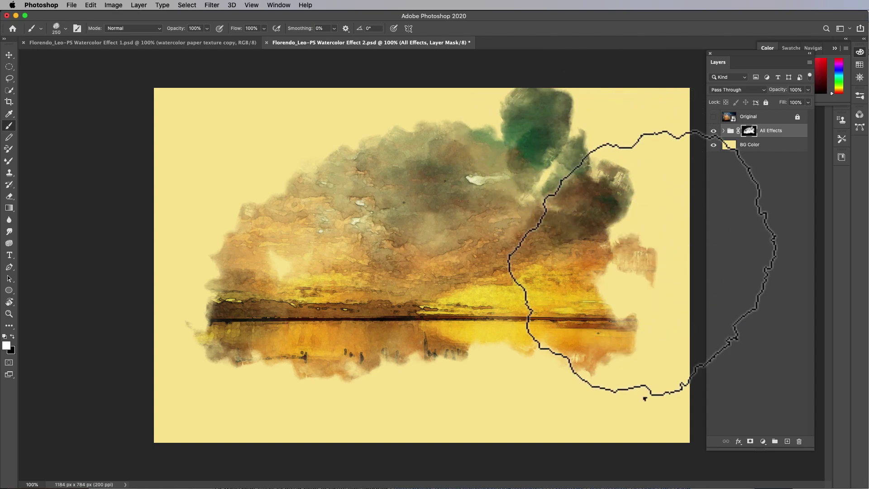
{"action": "left_click_drag", "start_coordinate": [582, 286], "coordinate": [586, 320]}
Reveal the water, foreground and outer edges on the All Effects mask with a 150 px brush, and compare the result with the Original layer.
{"action": "key", "text": "bracketleft"}
{"action": "key", "text": "bracketleft"}
{"action": "key", "text": "bracketleft"}
{"action": "mouse_move", "coordinate": [572, 349]}
{"action": "left_mouse_down"}
{"action": "mouse_move", "coordinate": [492, 385]}
{"action": "mouse_move", "coordinate": [524, 352]}
{"action": "mouse_move", "coordinate": [482, 365]}
{"action": "mouse_move", "coordinate": [498, 366]}
{"action": "mouse_move", "coordinate": [340, 399]}
{"action": "mouse_move", "coordinate": [439, 382]}
{"action": "mouse_move", "coordinate": [434, 373]}
{"action": "mouse_move", "coordinate": [343, 373]}
{"action": "mouse_move", "coordinate": [244, 266]}
{"action": "mouse_move", "coordinate": [268, 208]}
{"action": "mouse_move", "coordinate": [306, 189]}
{"action": "mouse_move", "coordinate": [319, 171]}
{"action": "mouse_move", "coordinate": [451, 157]}
{"action": "mouse_move", "coordinate": [340, 182]}
{"action": "mouse_move", "coordinate": [458, 182]}
{"action": "mouse_move", "coordinate": [602, 206]}
{"action": "mouse_move", "coordinate": [623, 229]}
{"action": "mouse_move", "coordinate": [630, 281]}
{"action": "mouse_move", "coordinate": [588, 341]}
{"action": "mouse_move", "coordinate": [547, 371]}
{"action": "mouse_move", "coordinate": [514, 360]}
{"action": "mouse_move", "coordinate": [615, 368]}
{"action": "mouse_move", "coordinate": [625, 353]}
{"action": "left_mouse_up"}
{"action": "mouse_move", "coordinate": [270, 391]}
{"action": "left_mouse_down"}
{"action": "mouse_move", "coordinate": [231, 393]}
{"action": "mouse_move", "coordinate": [249, 368]}
{"action": "mouse_move", "coordinate": [291, 378]}
{"action": "mouse_move", "coordinate": [219, 344]}
{"action": "mouse_move", "coordinate": [227, 223]}
{"action": "mouse_move", "coordinate": [274, 194]}
{"action": "mouse_move", "coordinate": [332, 190]}
{"action": "mouse_move", "coordinate": [414, 218]}
{"action": "mouse_move", "coordinate": [484, 379]}
{"action": "mouse_move", "coordinate": [464, 378]}
{"action": "mouse_move", "coordinate": [530, 390]}
{"action": "mouse_move", "coordinate": [423, 237]}
{"action": "mouse_move", "coordinate": [358, 225]}
{"action": "mouse_move", "coordinate": [592, 240]}
{"action": "left_mouse_up"}
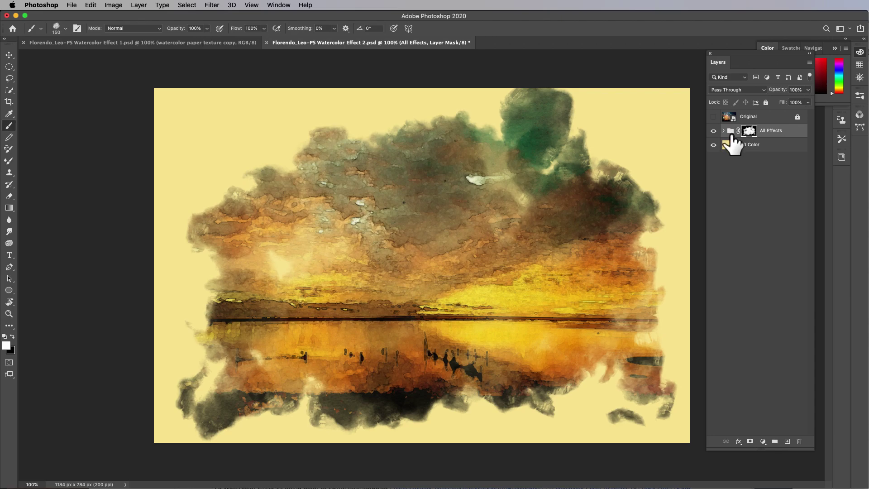
{"action": "left_click", "coordinate": [714, 117]}
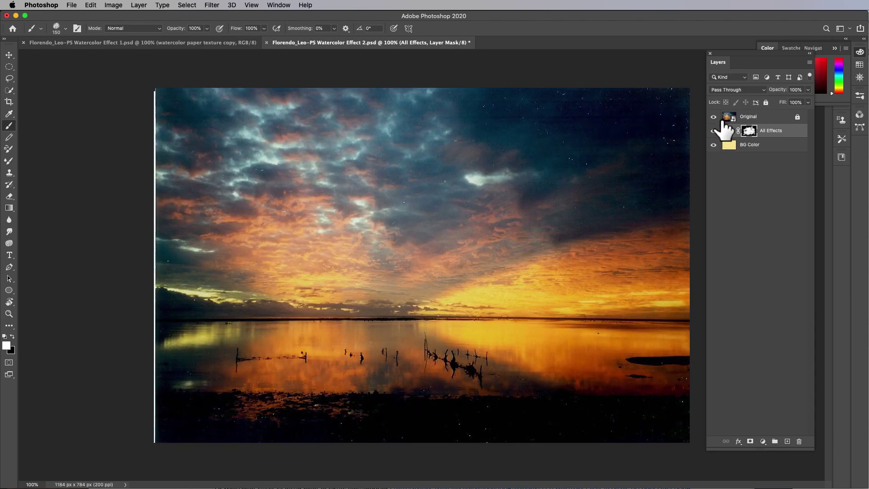
{"action": "left_click", "coordinate": [714, 117]}
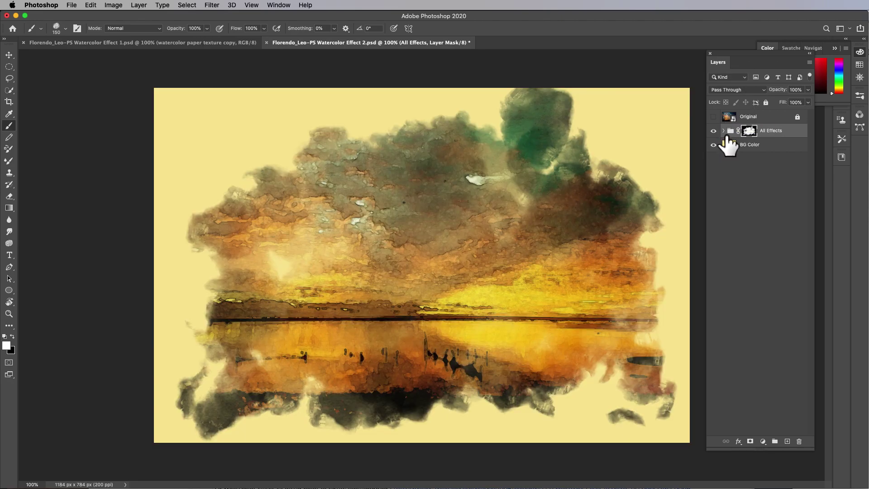
Set the opacity of the Outlines layer inside the All Effects group to 80% and recolor the BG Color layer light peach.
{"action": "left_click", "coordinate": [723, 130]}
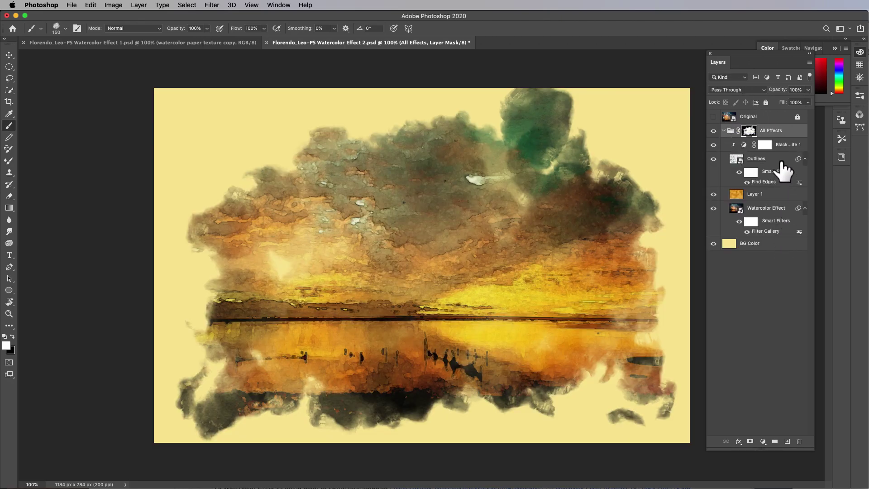
{"action": "left_click", "coordinate": [781, 162]}
{"action": "left_click", "coordinate": [808, 90]}
{"action": "left_click_drag", "start_coordinate": [794, 107], "coordinate": [805, 110]}
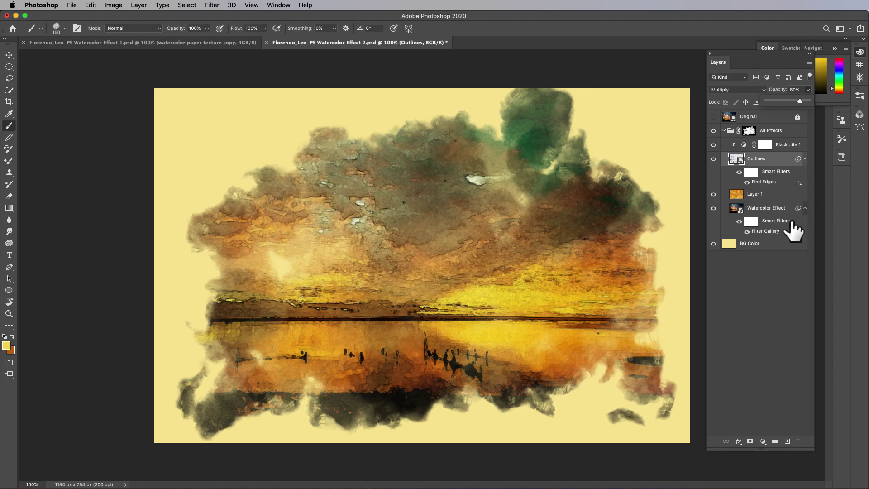
{"action": "left_click", "coordinate": [775, 195]}
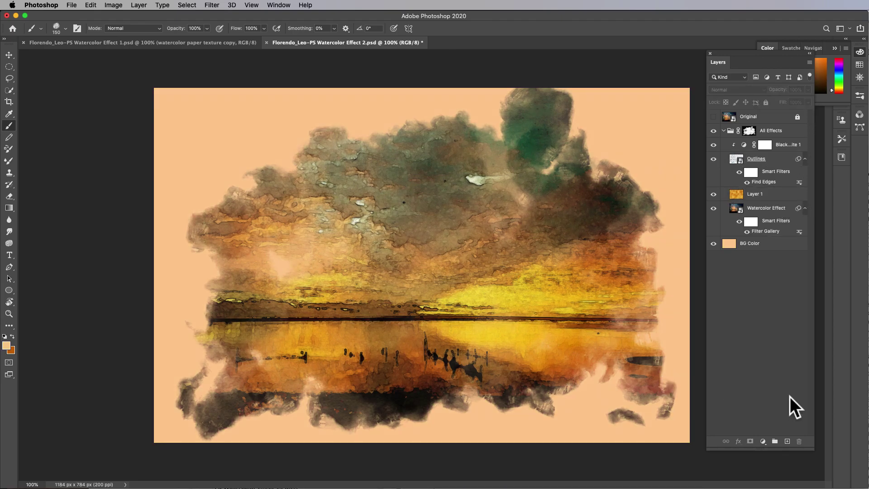
Place watercolor paper texture.jpg from the Water Color Brush Effect folder as an embedded image covering the left half of the canvas.
{"action": "left_click", "coordinate": [9, 55]}
{"action": "left_click", "coordinate": [72, 5]}
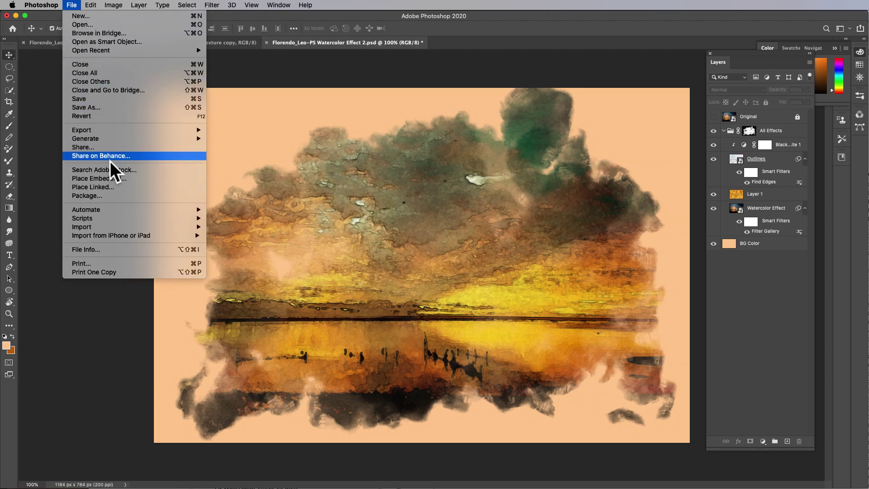
{"action": "left_click", "coordinate": [116, 178]}
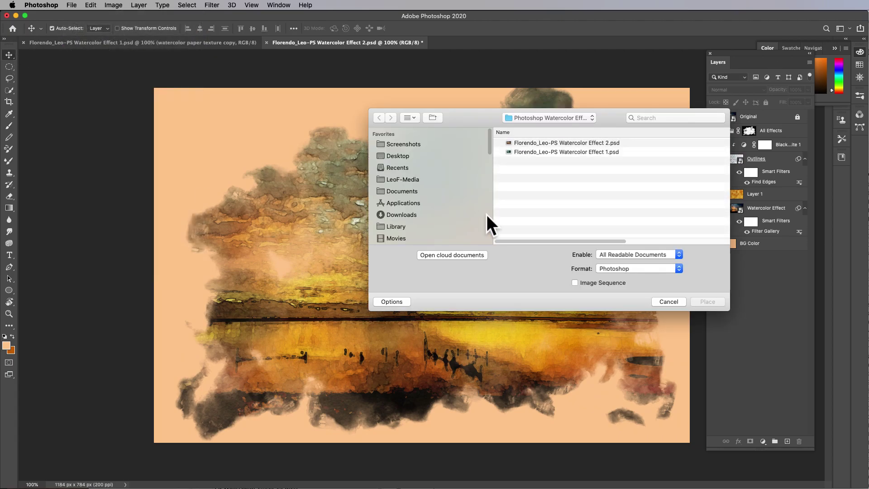
{"action": "left_click", "coordinate": [552, 120]}
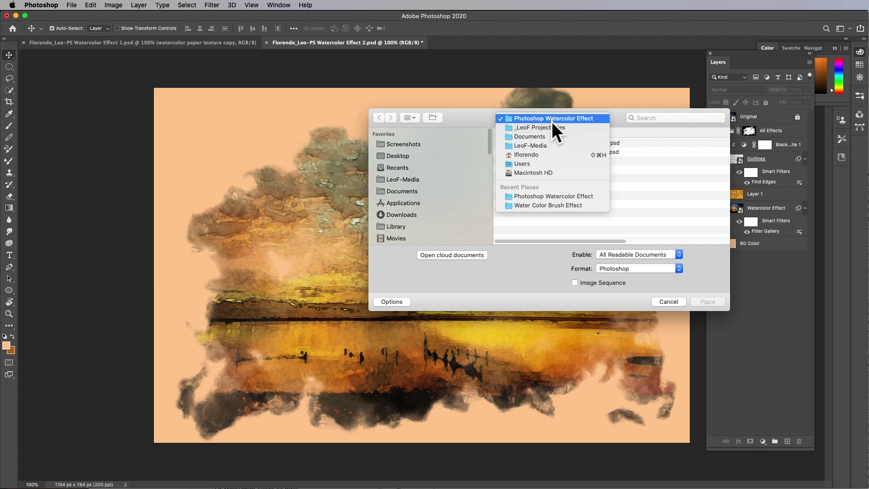
{"action": "left_click", "coordinate": [549, 205]}
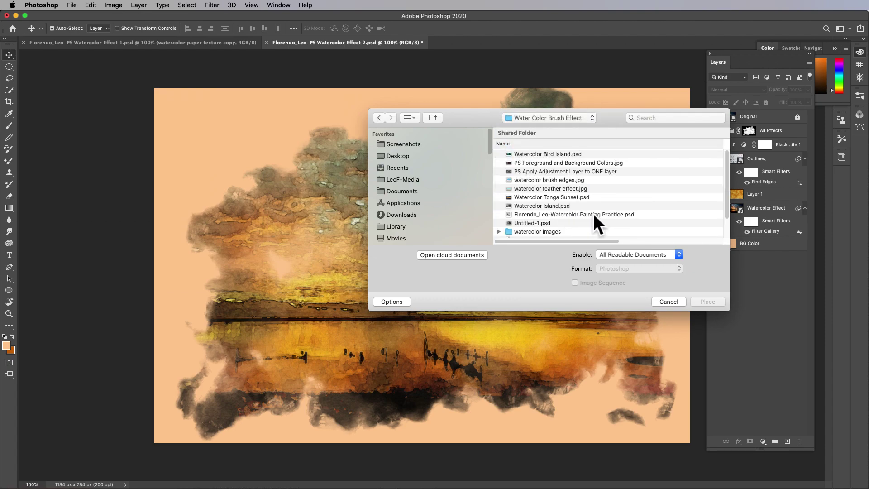
{"action": "scroll", "coordinate": [577, 216], "scroll_direction": "down", "scroll_amount": 3}
{"action": "left_click", "coordinate": [544, 216]}
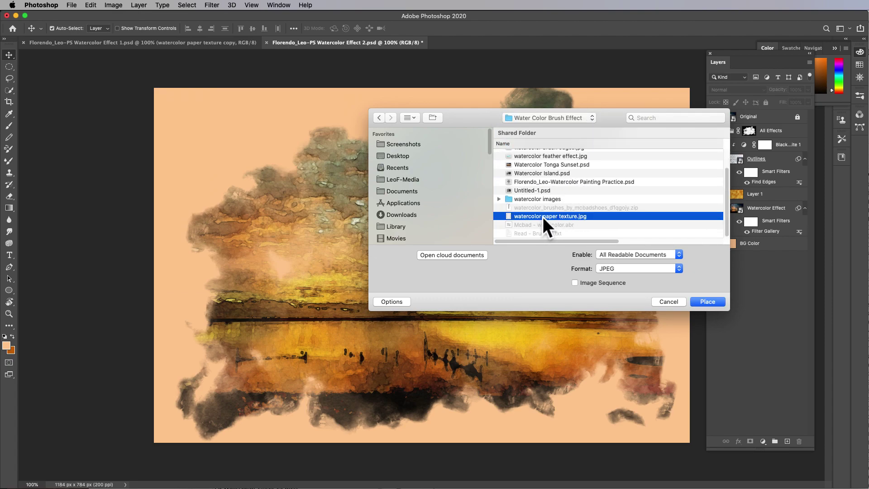
{"action": "left_click", "coordinate": [717, 303]}
{"action": "left_click_drag", "start_coordinate": [497, 293], "coordinate": [390, 285]}
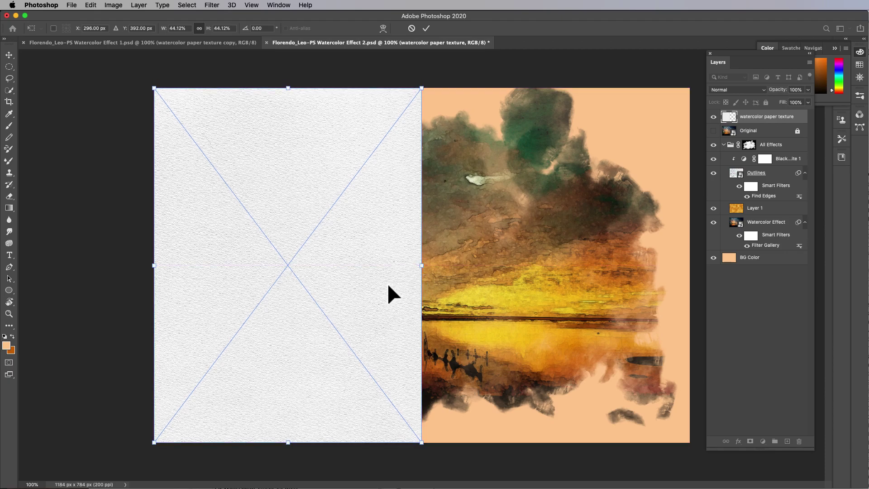
{"action": "left_click", "coordinate": [426, 30]}
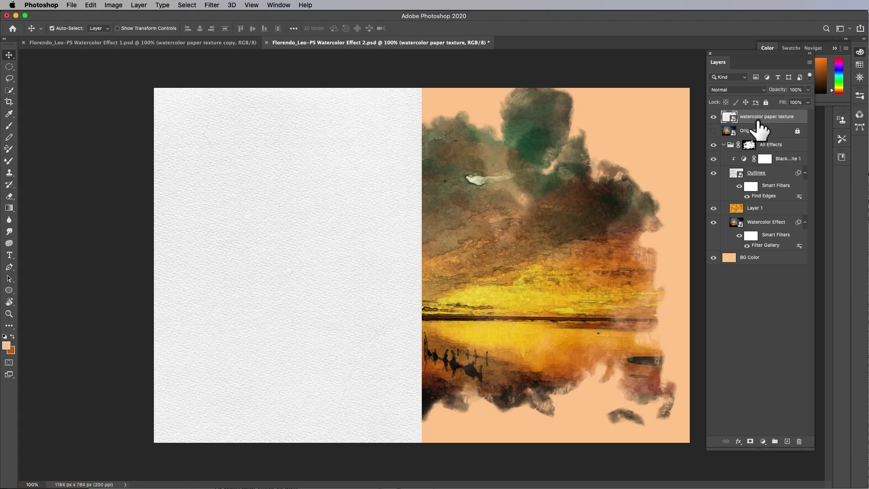
Duplicate the watercolor paper texture layer and move the copy over the right half of the canvas.
{"action": "key", "text": "super"}
{"action": "key", "text": "super+j"}
{"action": "left_click_drag", "start_coordinate": [361, 243], "coordinate": [629, 249]}
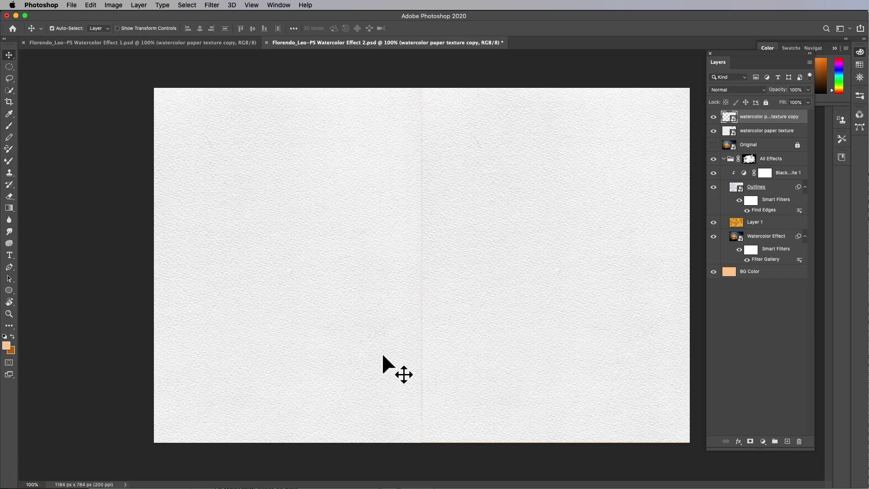
Scale the texture copy proportionally to about 45% so it overlaps the seam and covers the right half's edges.
{"action": "key", "text": "super+t"}
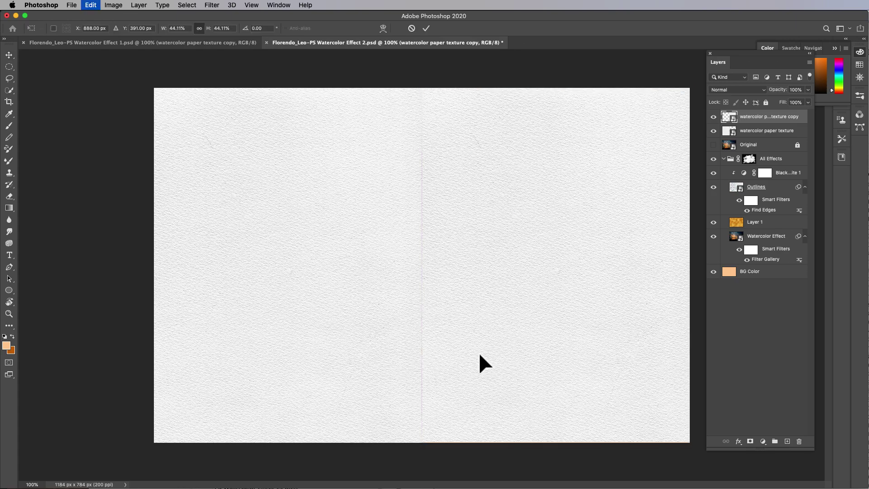
{"action": "left_click_drag", "start_coordinate": [430, 273], "coordinate": [424, 274]}
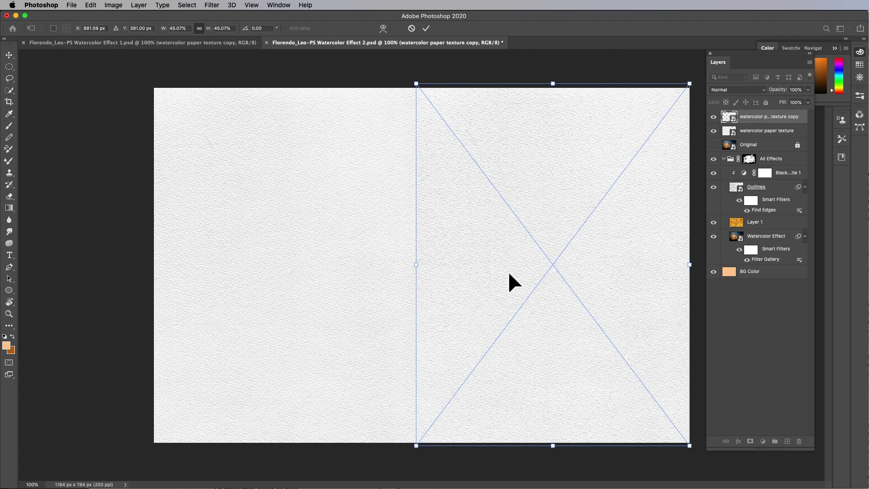
{"action": "left_click_drag", "start_coordinate": [504, 300], "coordinate": [503, 302]}
{"action": "left_click", "coordinate": [426, 28]}
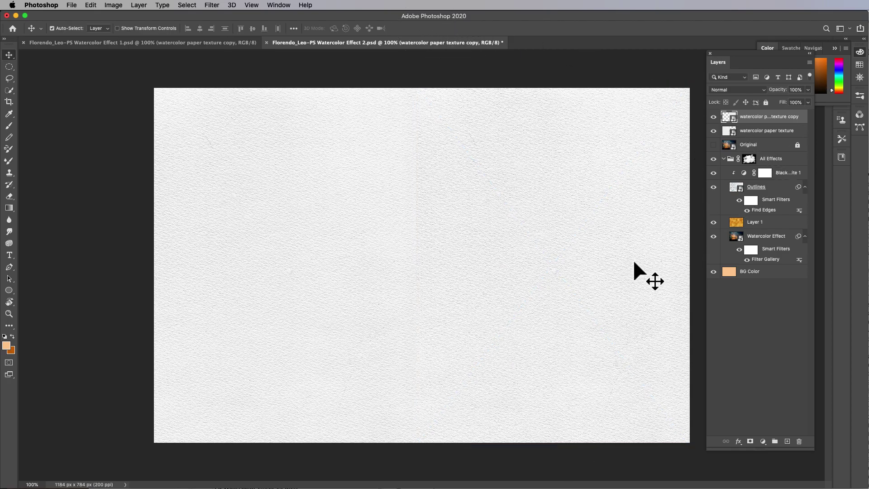
Merge the watercolor paper texture layer and its copy into one layer.
{"action": "left_click", "coordinate": [764, 132], "text": "shift"}
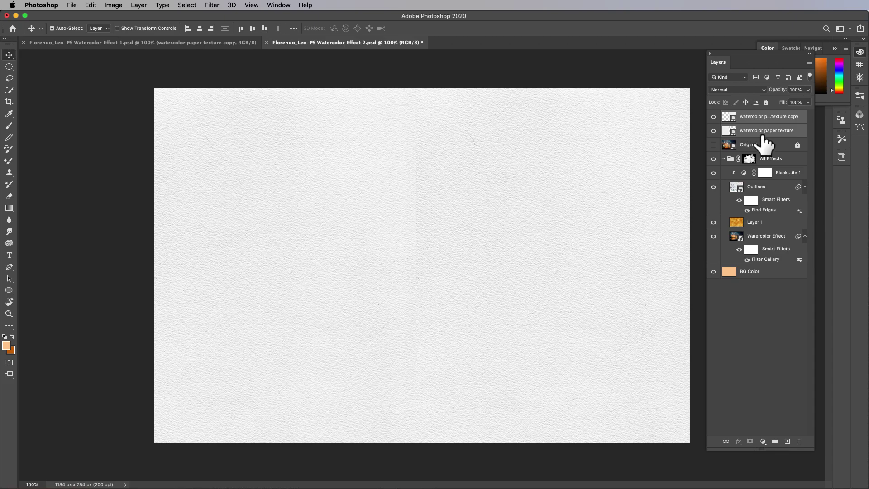
{"action": "right_click", "coordinate": [757, 135]}
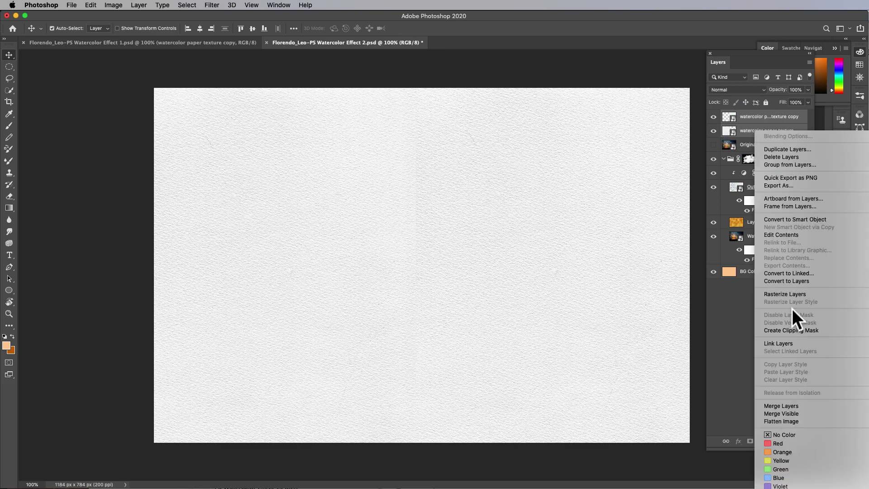
{"action": "left_click", "coordinate": [791, 405]}
Move the merged paper texture layer below the Original layer and set its blend mode to Multiply.
{"action": "left_click_drag", "start_coordinate": [765, 119], "coordinate": [756, 142]}
{"action": "left_click", "coordinate": [765, 91]}
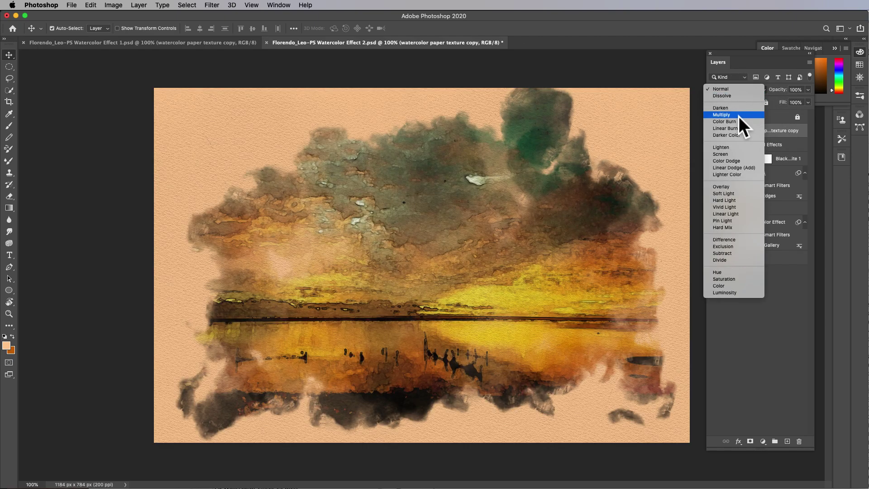
{"action": "left_click", "coordinate": [738, 115]}
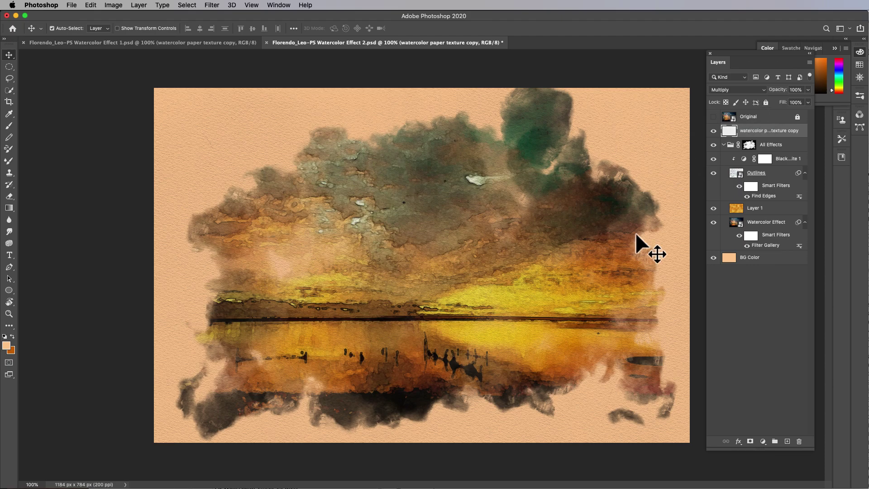